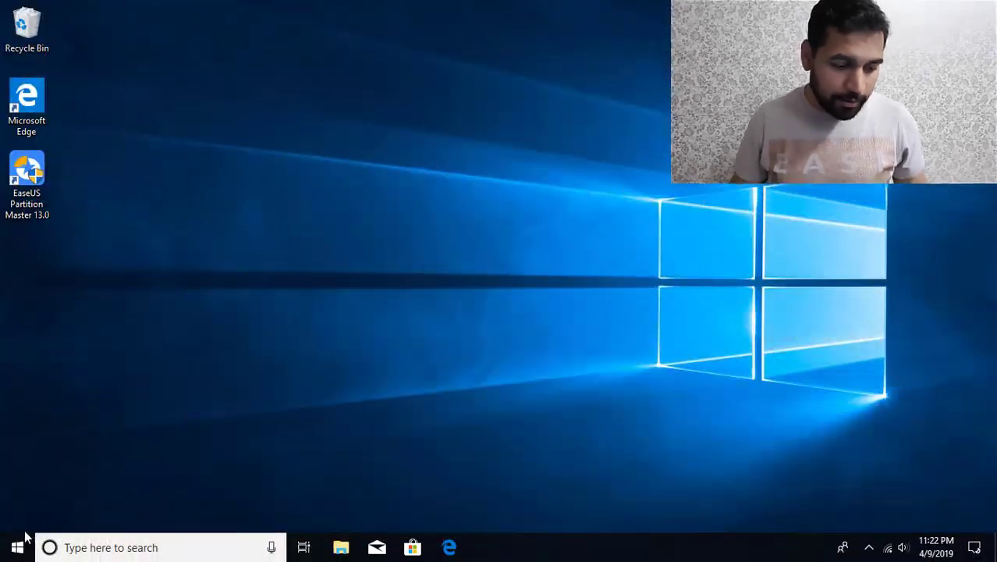
# Step: Open Disk Management from the Start context menu and maximize its window
pyautogui.rightClick(17, 546)
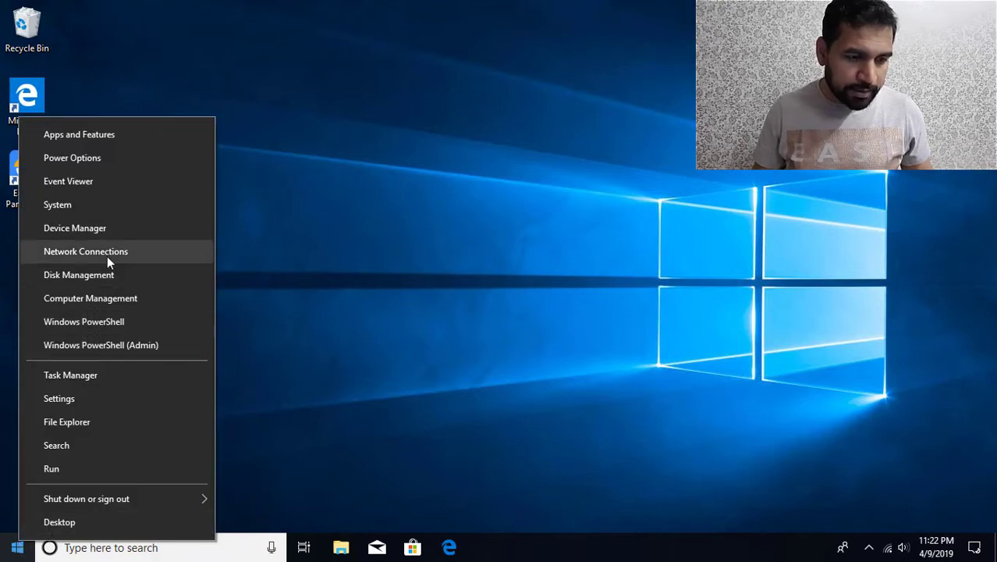
pyautogui.click(79, 275)
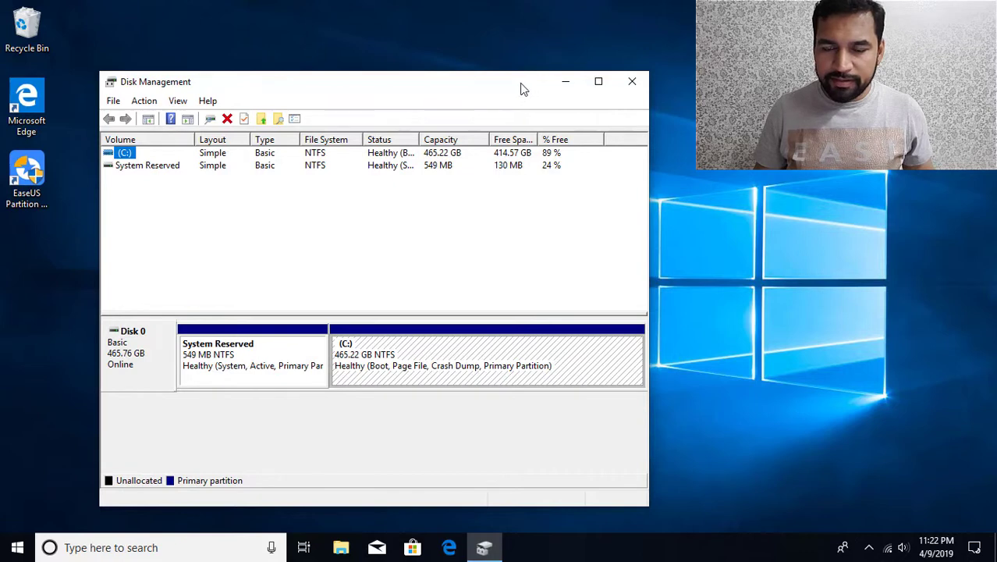
pyautogui.doubleClick(520, 88)
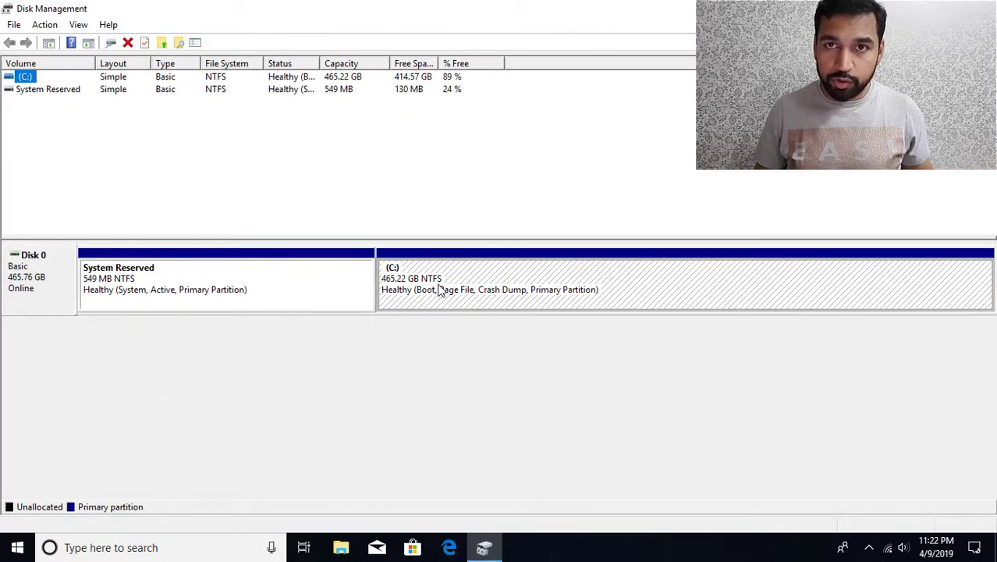
# Step: Inspect Disk 0's volumes in its Properties dialog, then close it
pyautogui.rightClick(44, 281)
pyautogui.click(106, 411)
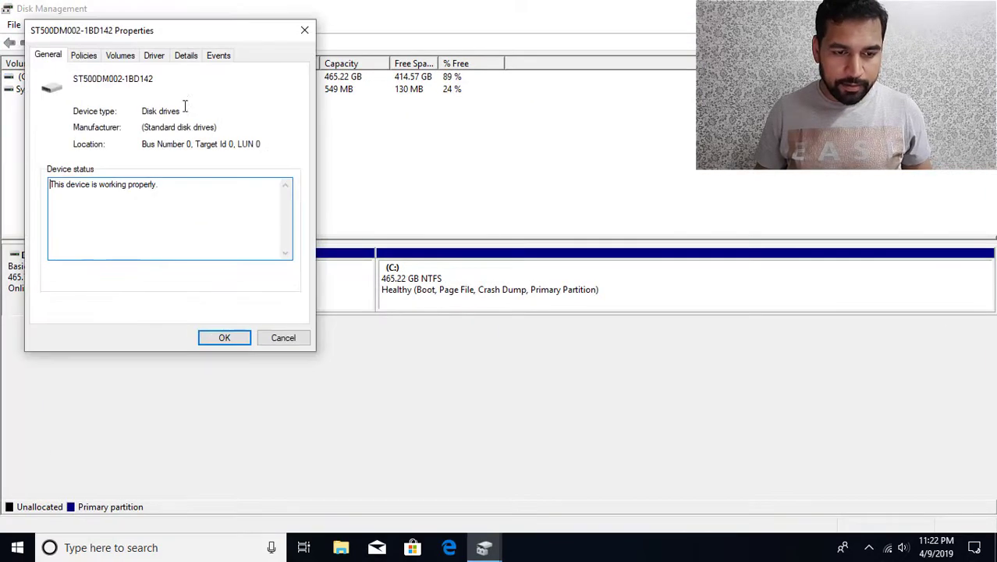
pyautogui.click(128, 57)
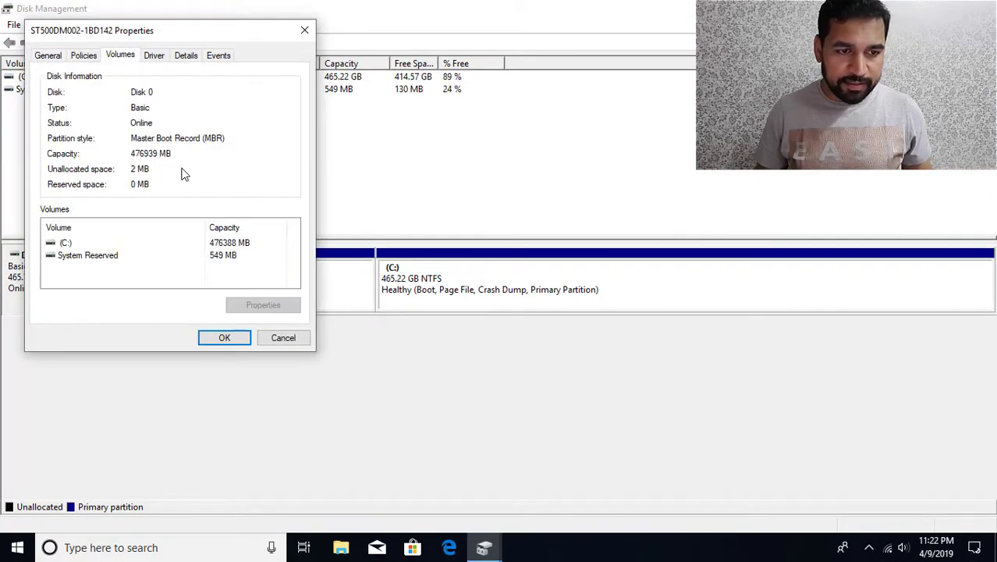
pyautogui.click(303, 30)
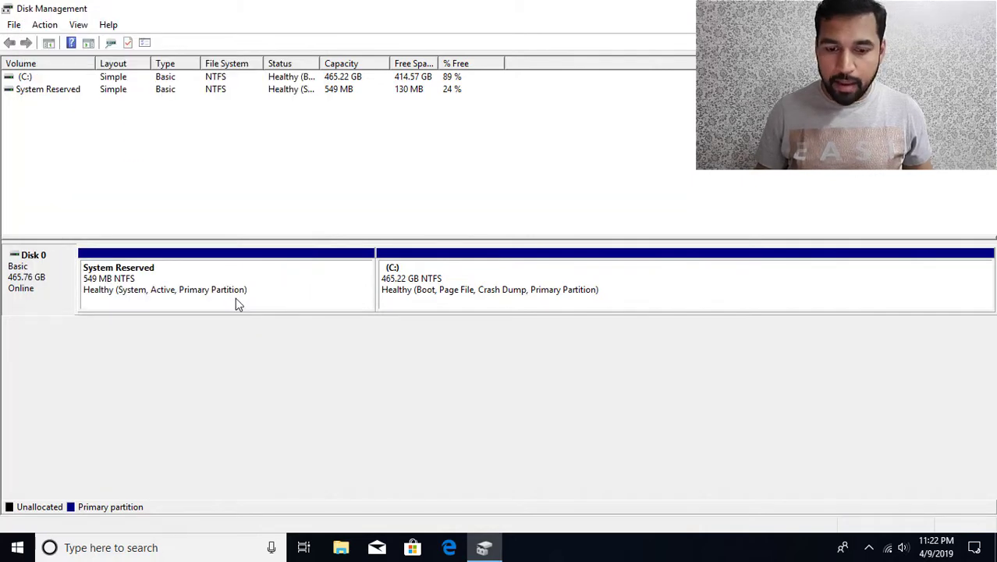
pyautogui.rightClick(445, 294)
# Step: Shrink the C: partition by 1024 MB
pyautogui.click(499, 407)
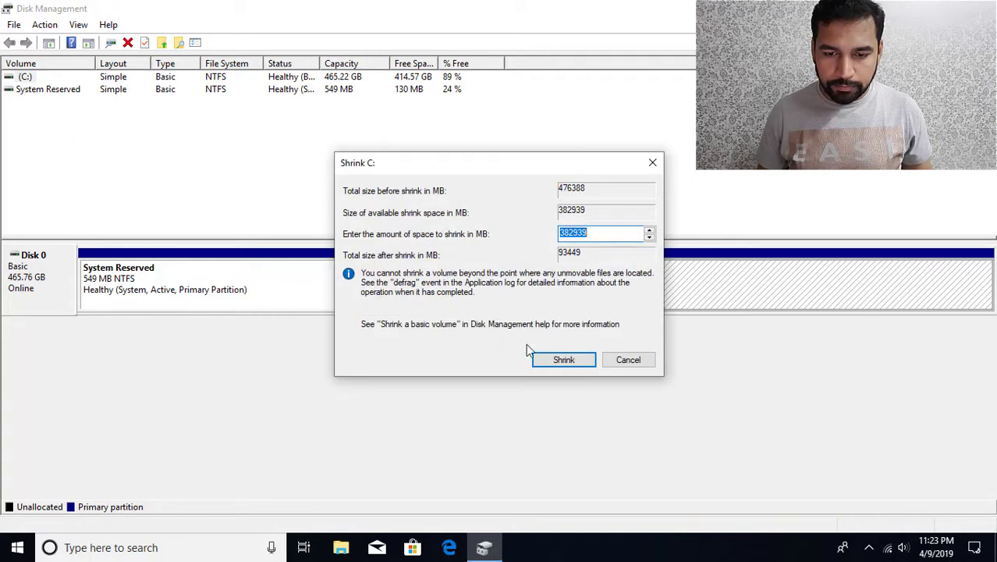
pyautogui.write('10')
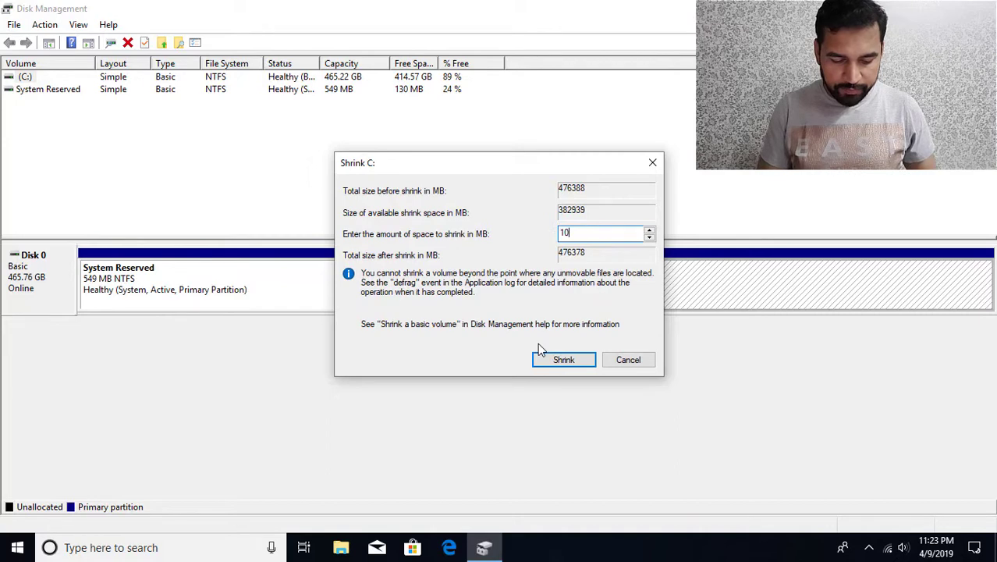
pyautogui.write('24')
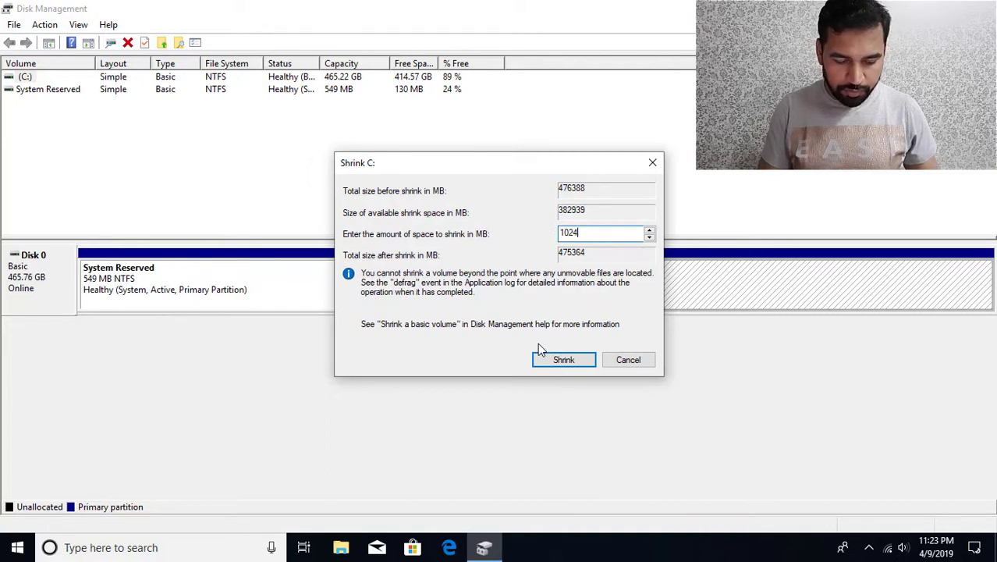
pyautogui.press('Return')
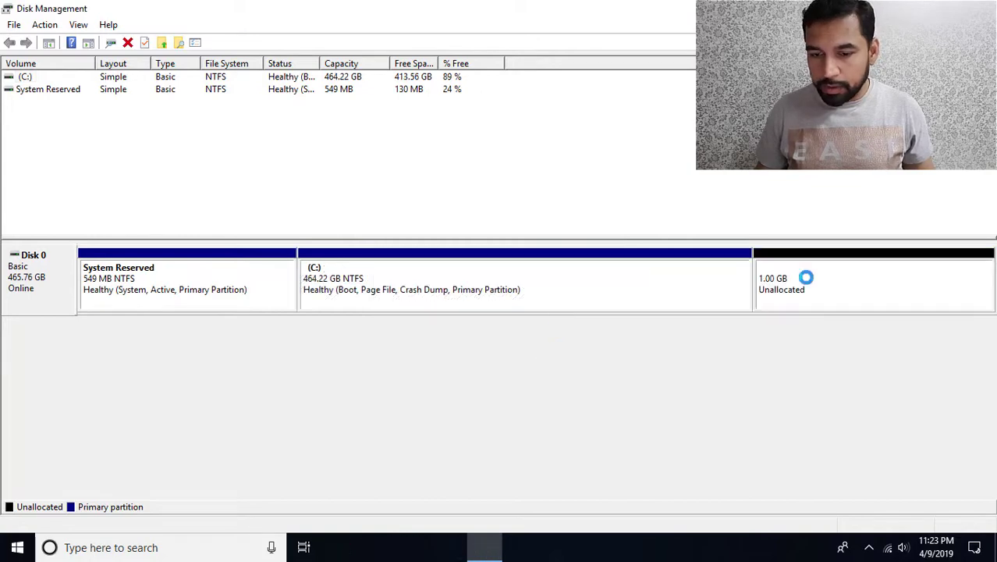
# Step: Create a 1 GB NTFS simple volume D: in the unallocated space
pyautogui.rightClick(685, 285)
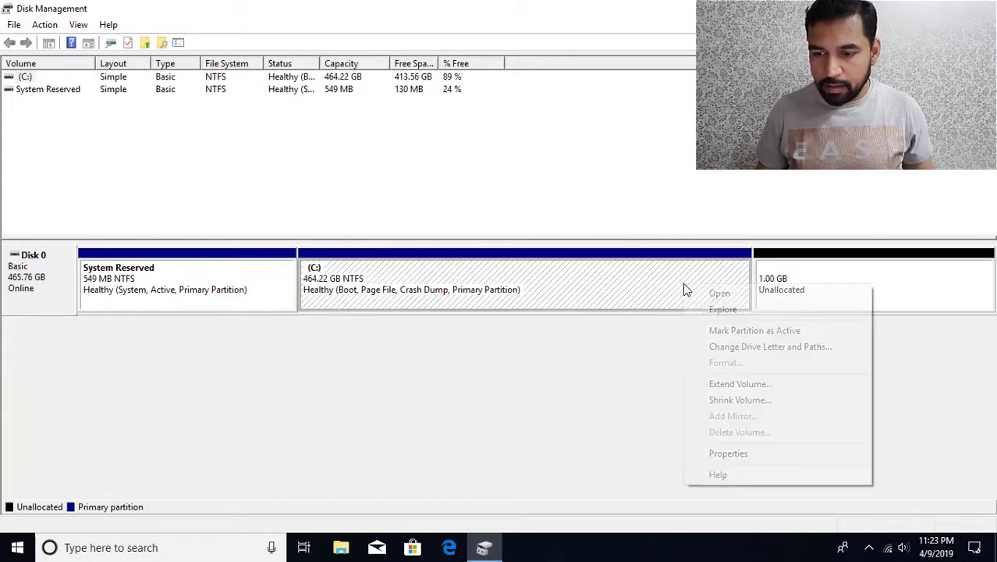
pyautogui.rightClick(813, 269)
pyautogui.click(833, 278)
pyautogui.press('Return')
pyautogui.press('Return')
pyautogui.press('Return')
pyautogui.press('Return')
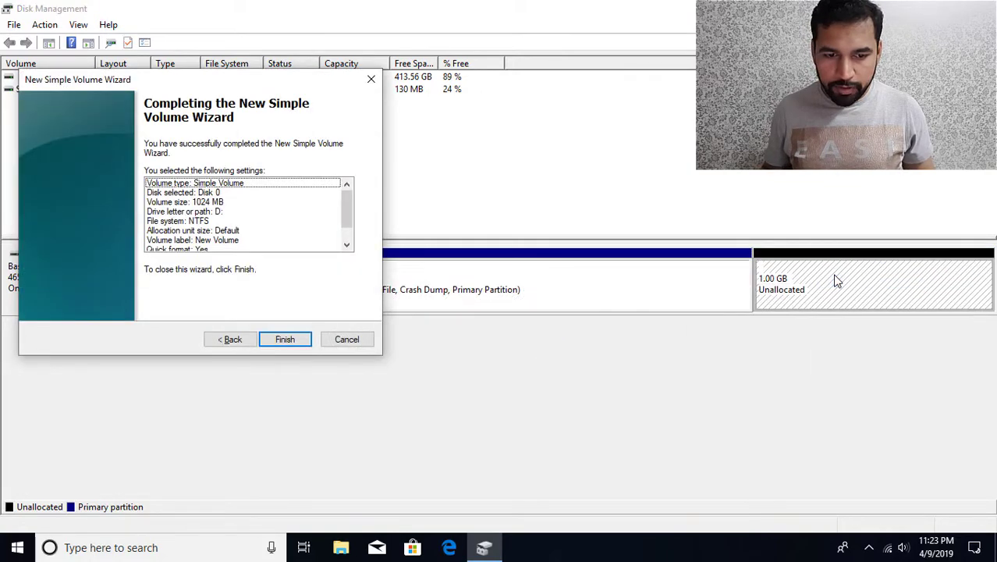
pyautogui.press('Return')
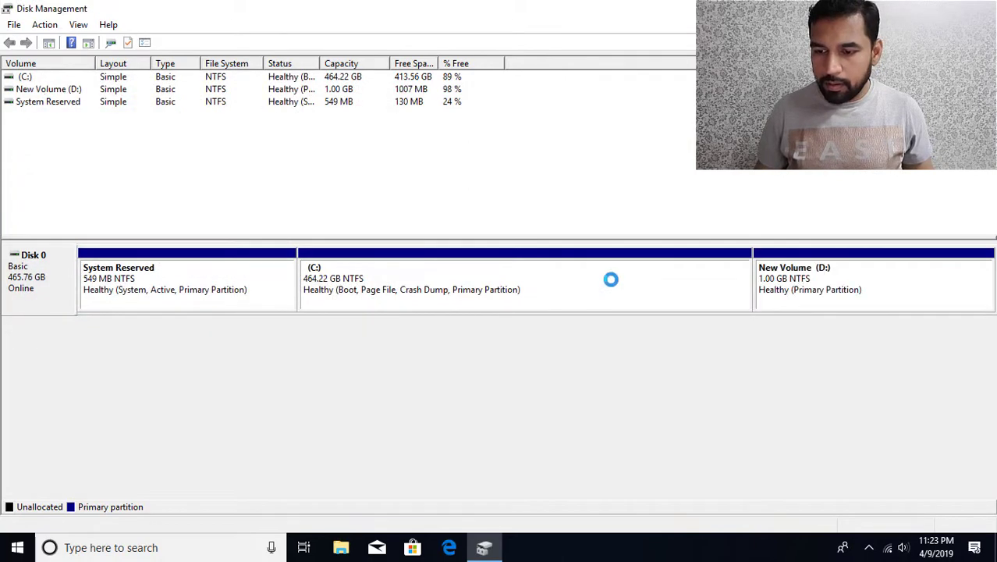
# Step: Shrink C: by 20480 MB to 444.22 GB
pyautogui.rightClick(613, 284)
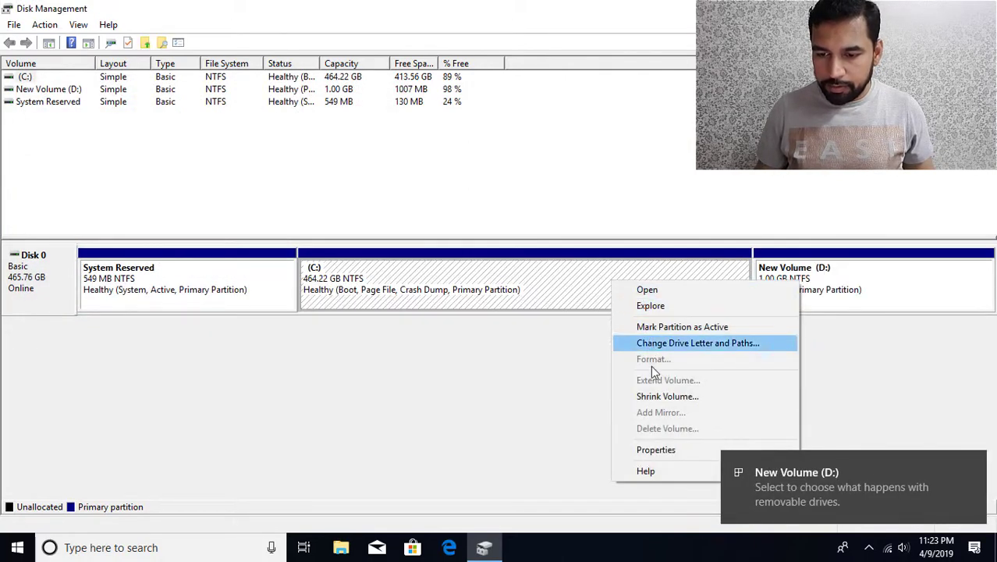
pyautogui.click(653, 396)
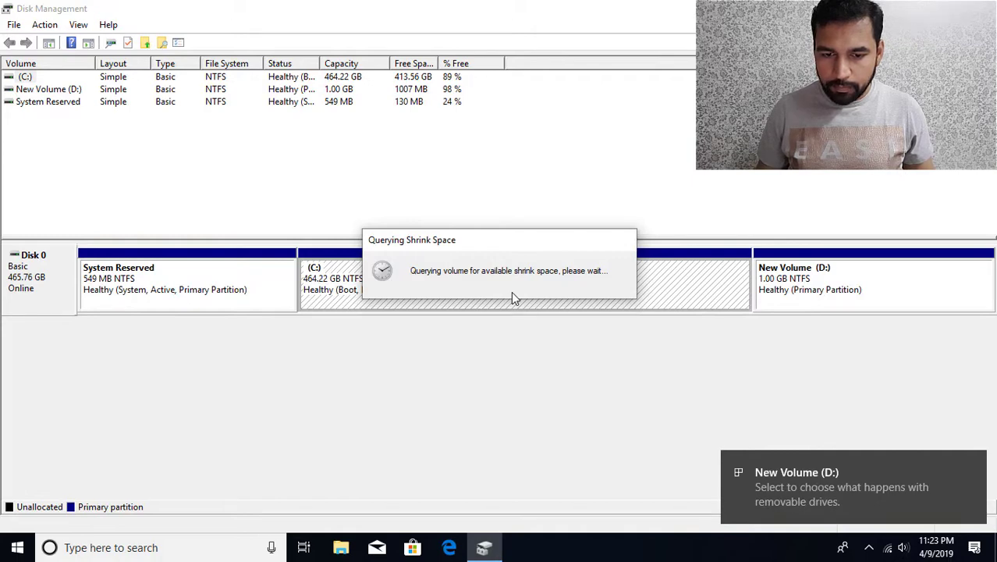
pyautogui.write('204')
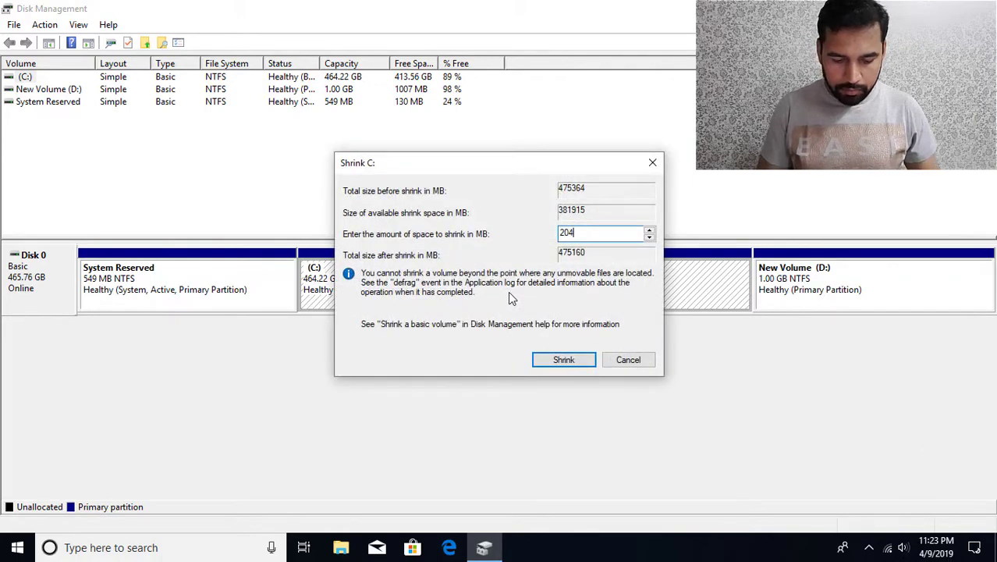
pyautogui.write('80')
pyautogui.press('Return')
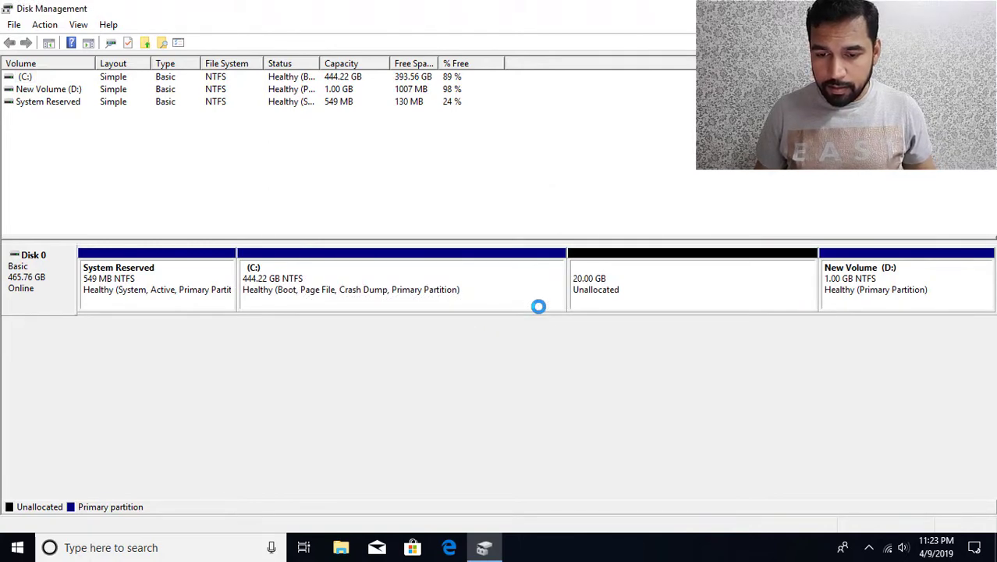
# Step: Create a 20 GB NTFS simple volume, New Volume (E:), in the freed space
pyautogui.rightClick(622, 287)
pyautogui.click(647, 290)
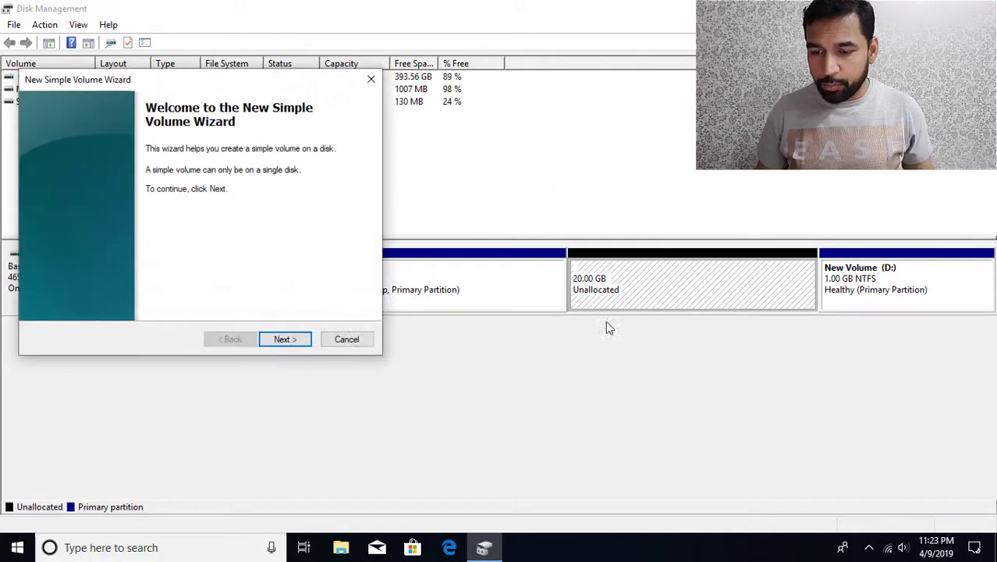
pyautogui.click(288, 347)
pyautogui.click(288, 347)
pyautogui.click(287, 347)
pyautogui.click(287, 346)
pyautogui.click(287, 347)
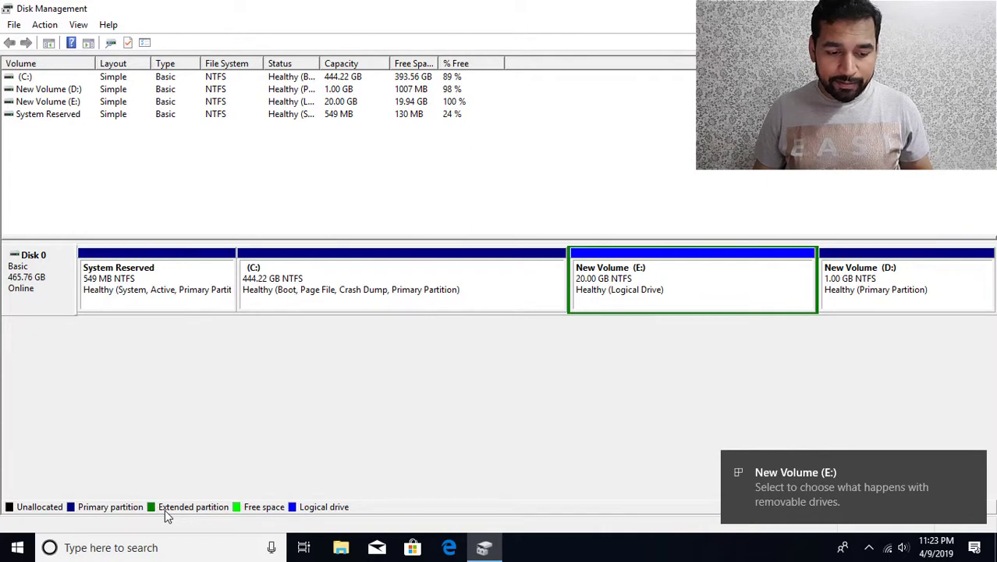
# Step: Delete New Volume (D:), leaving its 1.00 GB unallocated right after E:
pyautogui.click(650, 299)
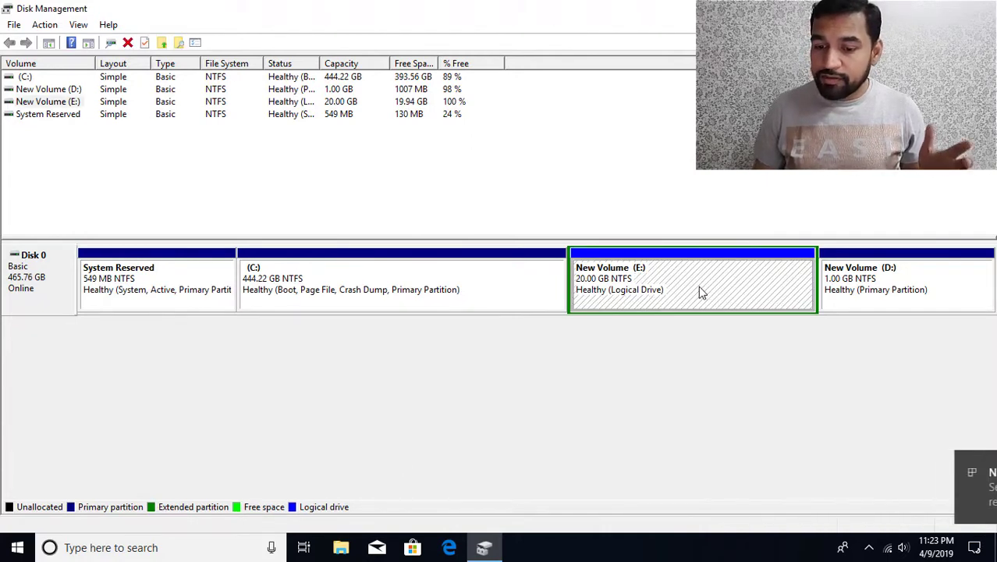
pyautogui.click(879, 282)
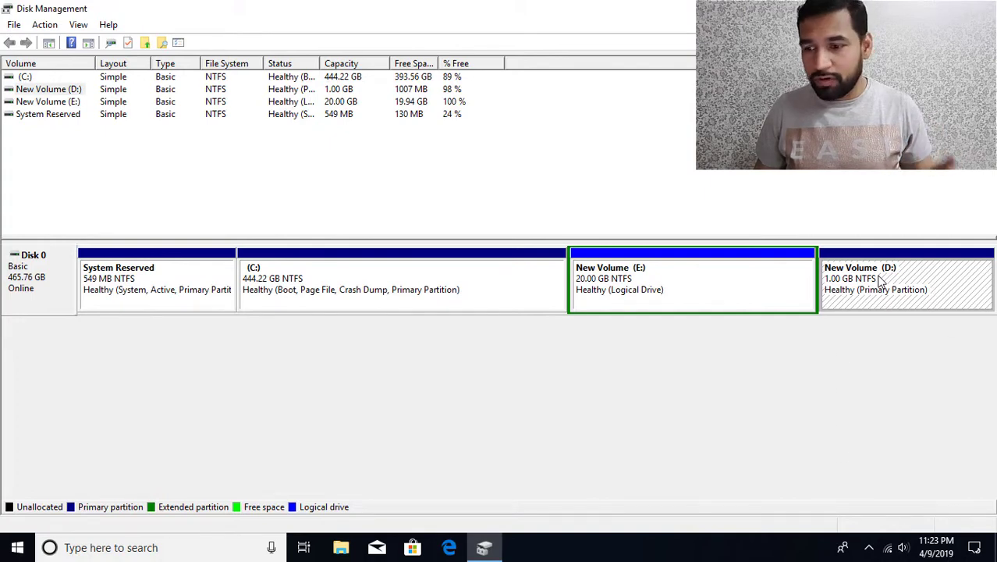
pyautogui.rightClick(880, 282)
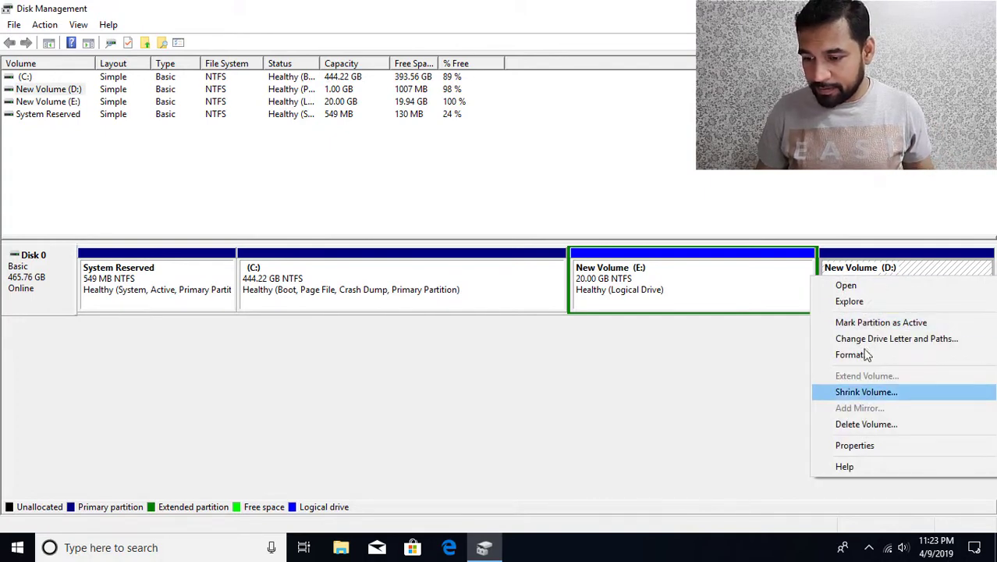
pyautogui.click(863, 423)
pyautogui.click(556, 327)
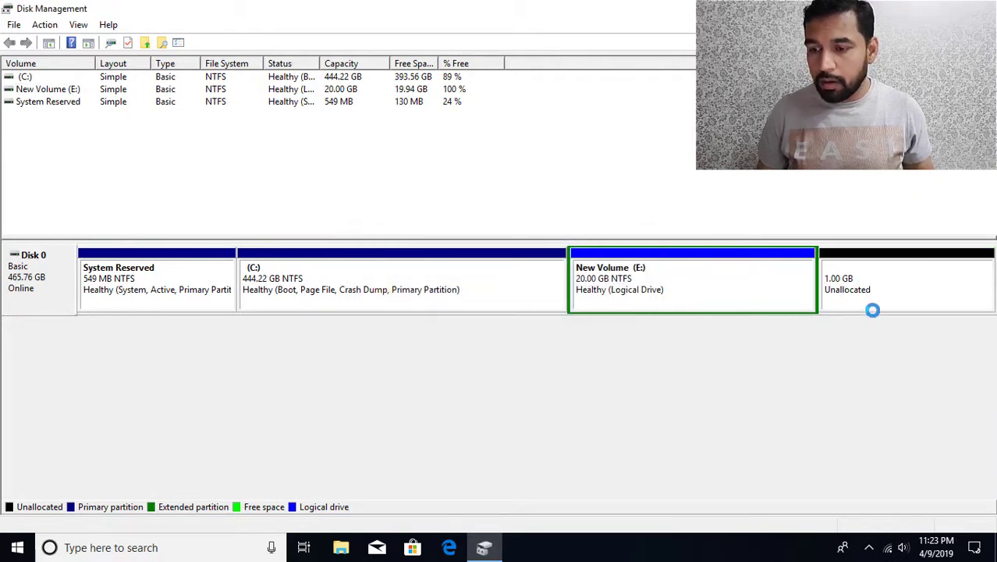
pyautogui.click(861, 284)
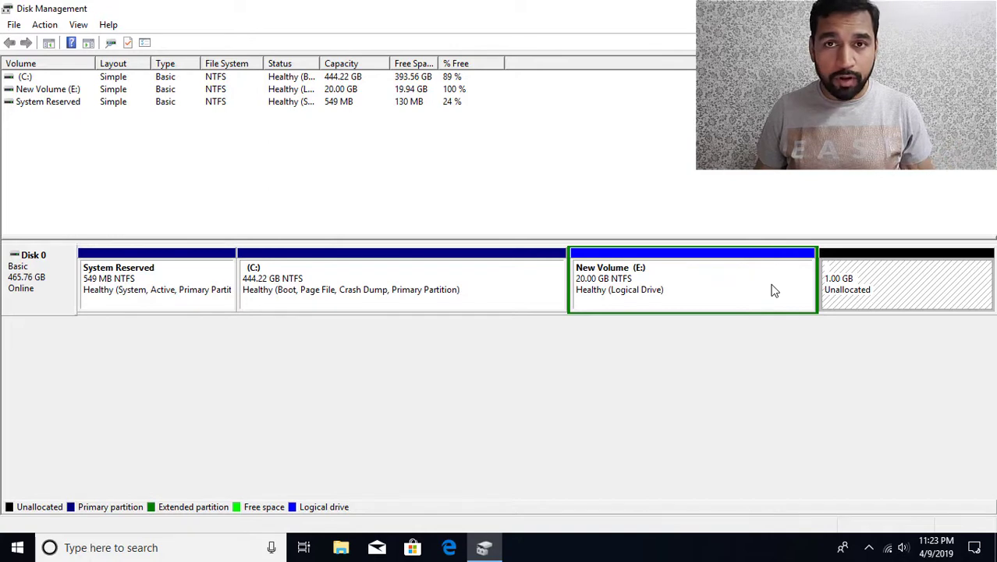
pyautogui.rightClick(724, 290)
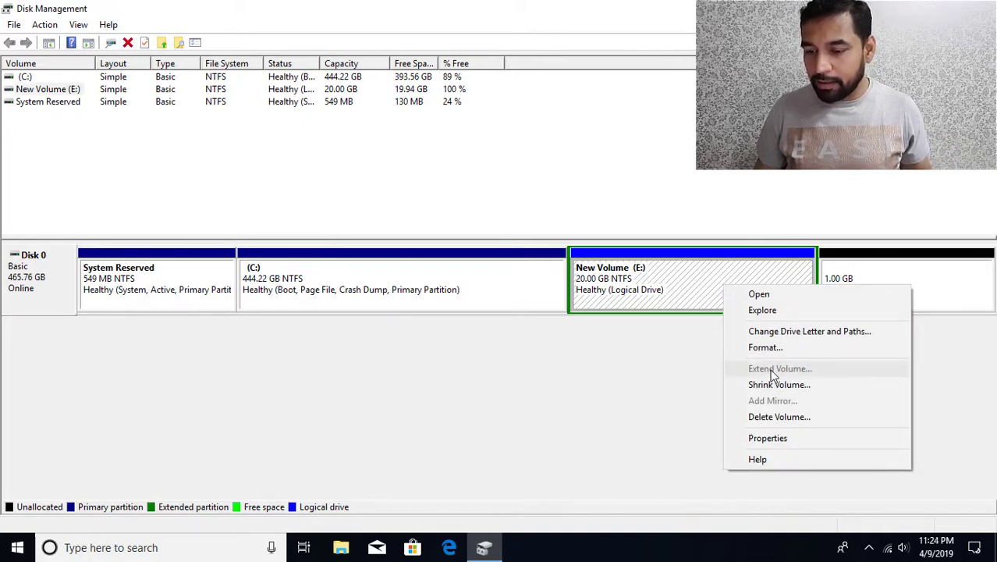
pyautogui.click(652, 279)
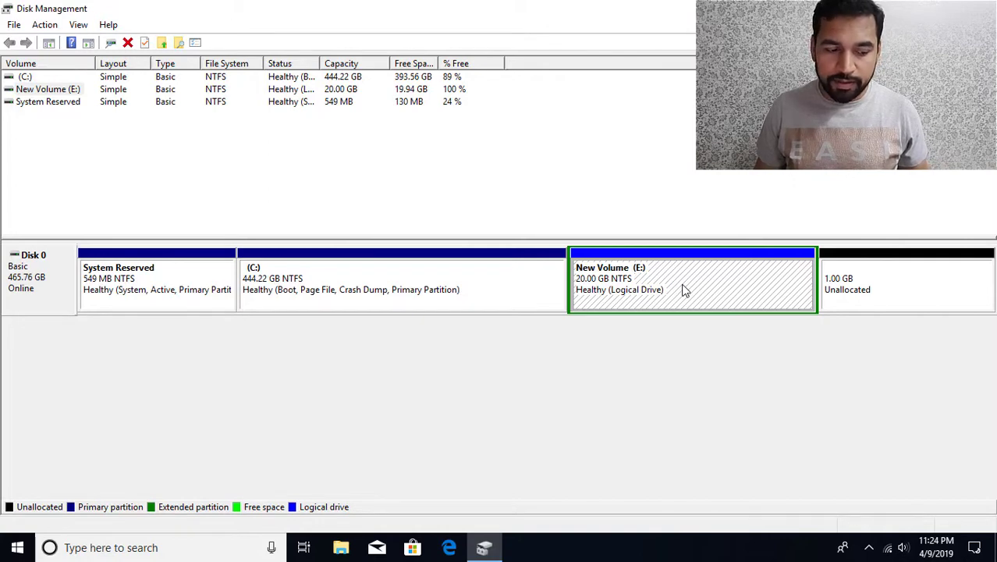
# Step: Launch Command Prompt as administrator and snap it beside Disk Management
pyautogui.click(15, 549)
pyautogui.write('cmd')
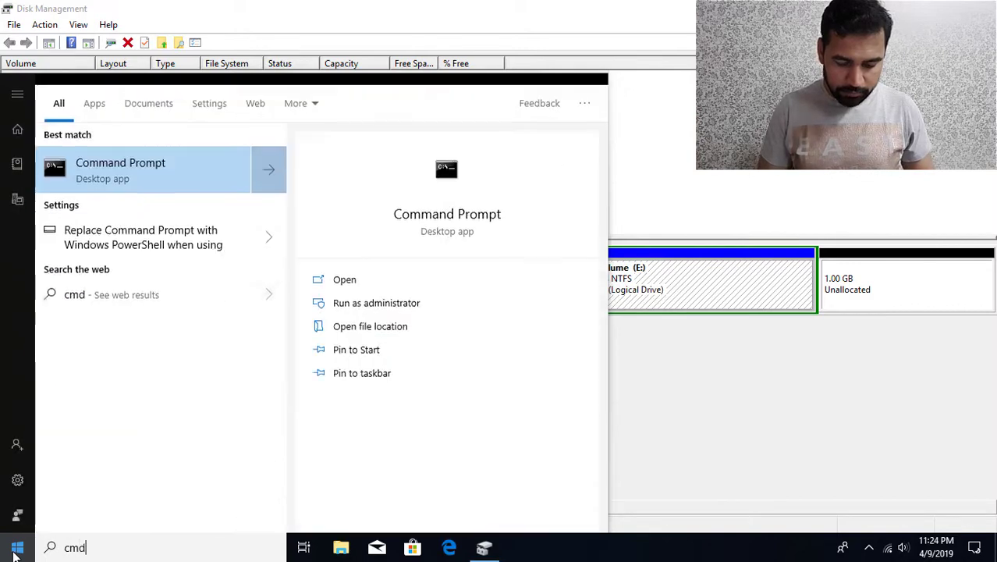
pyautogui.press('Menu')
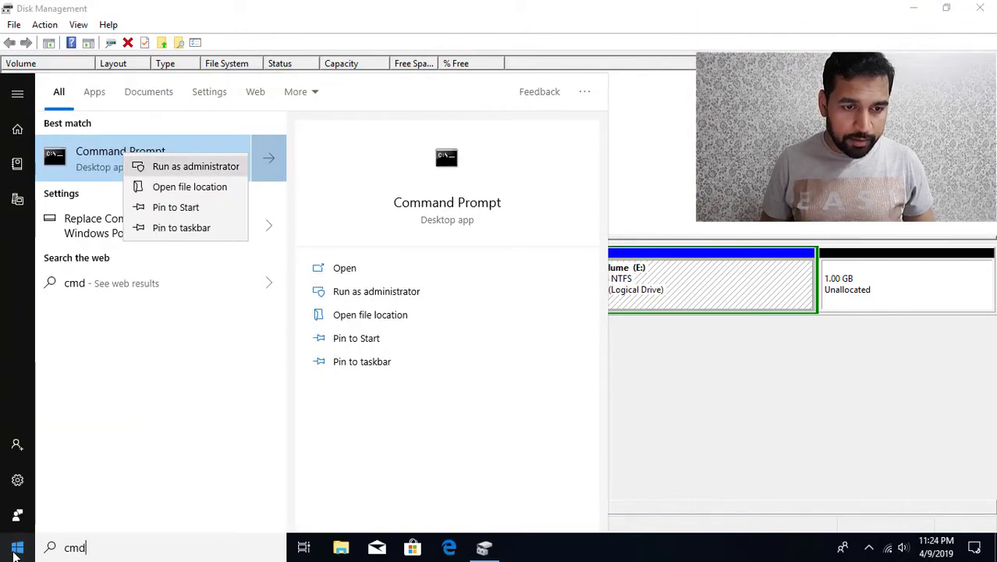
pyautogui.press('Return')
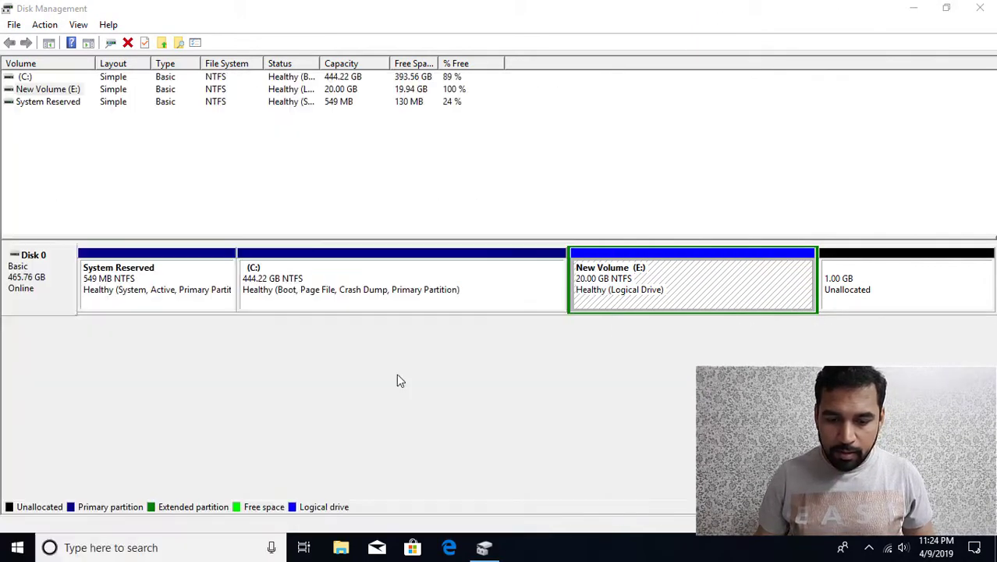
pyautogui.press('super+Right')
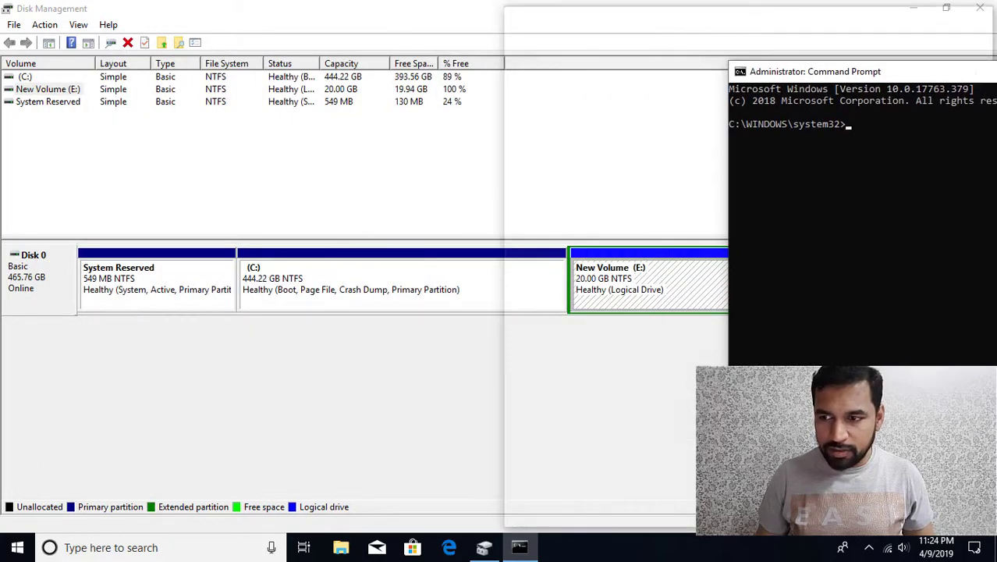
pyautogui.click(179, 225)
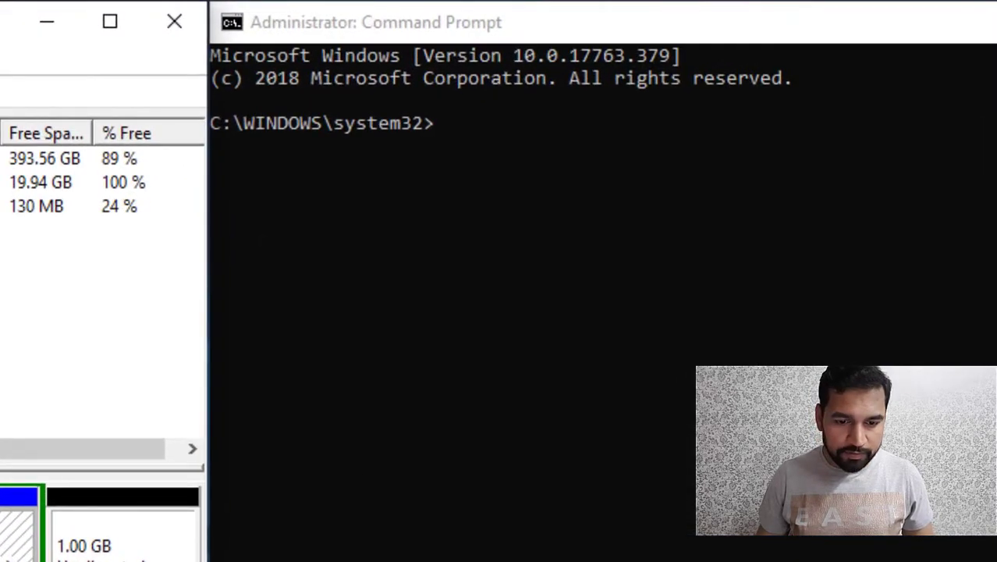
pyautogui.click(619, 189)
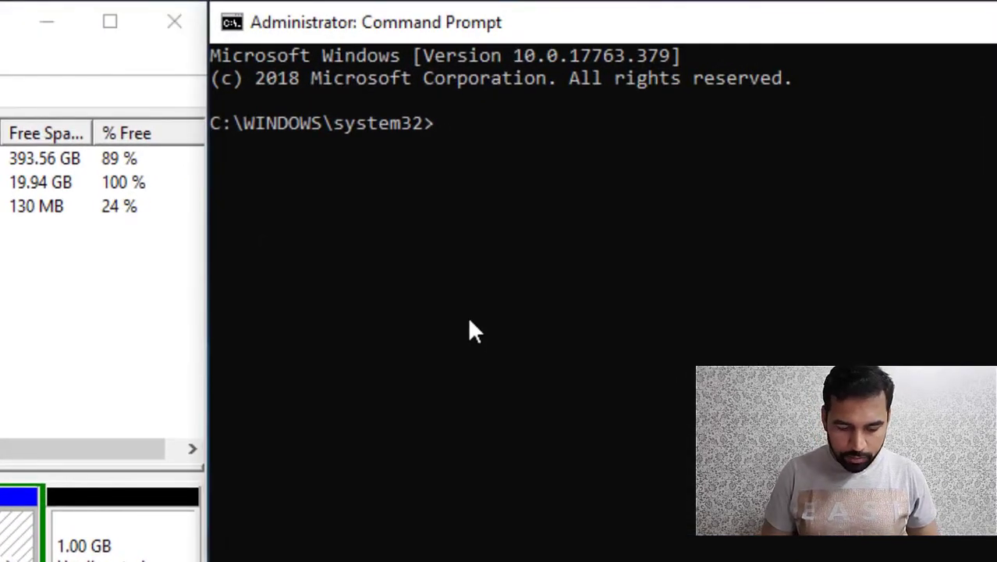
# Step: Start diskpart, list disks, select Disk 0 and list its partitions
pyautogui.write('diskpart')
pyautogui.press('Return')
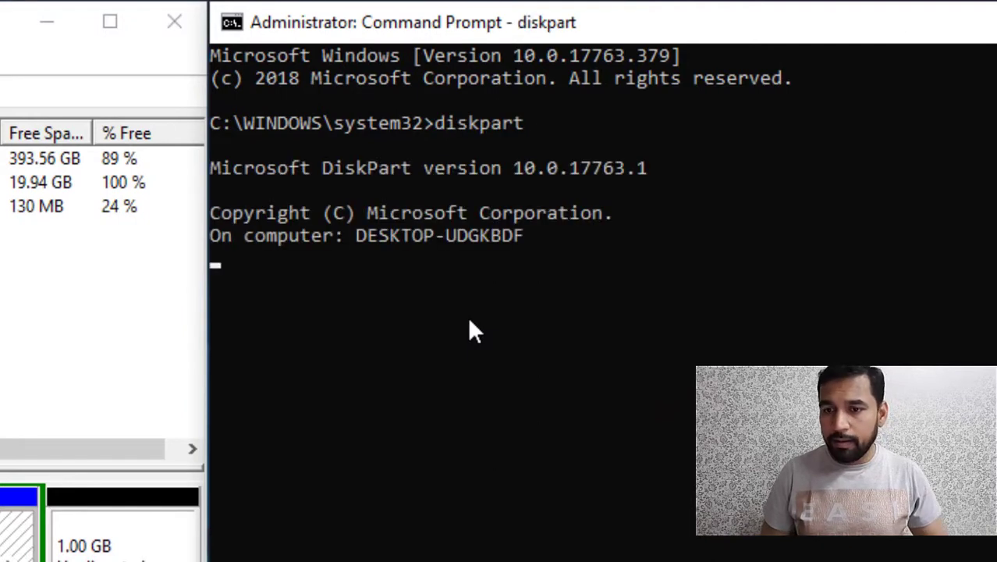
pyautogui.write('lis dis')
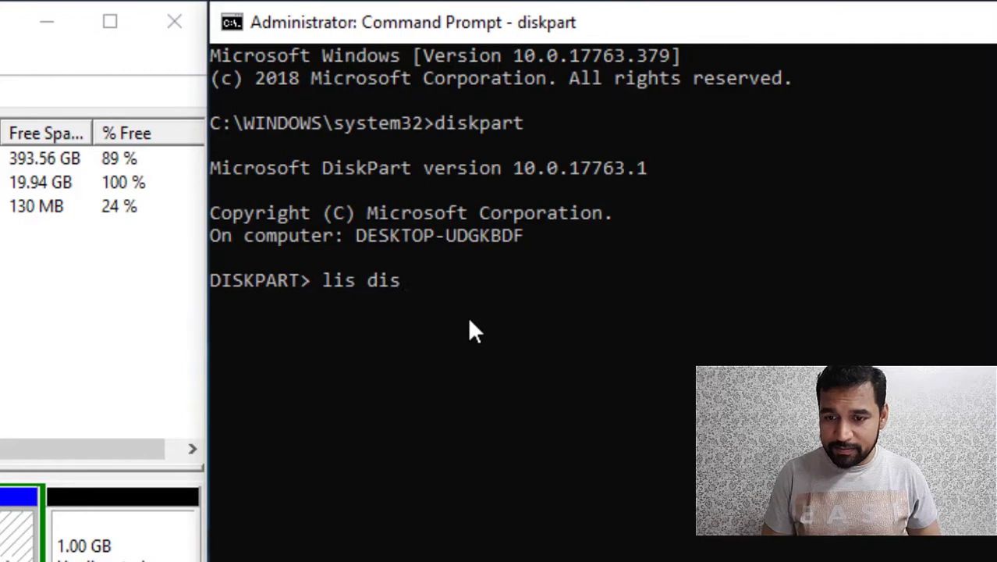
pyautogui.press('Return')
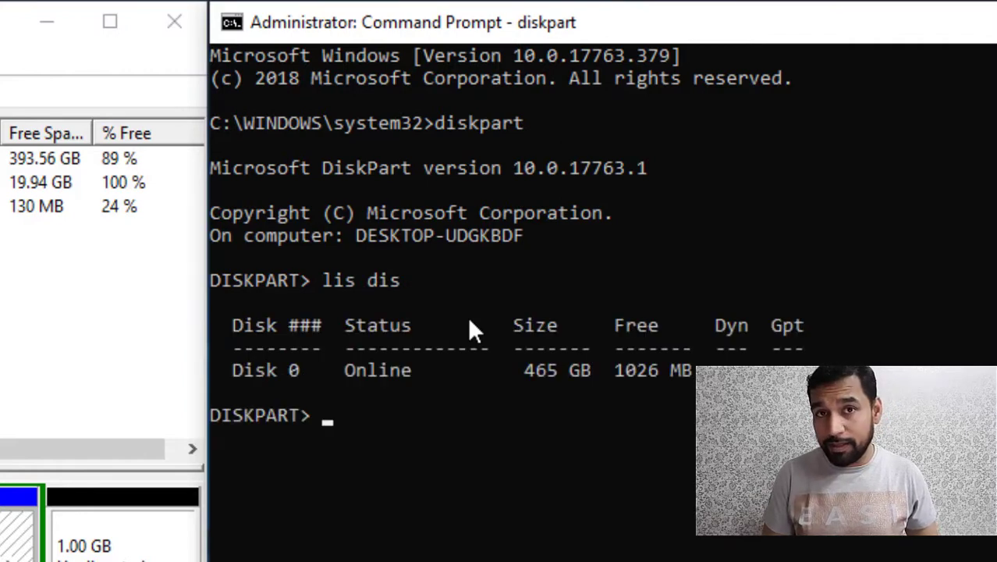
pyautogui.write('sel dis ')
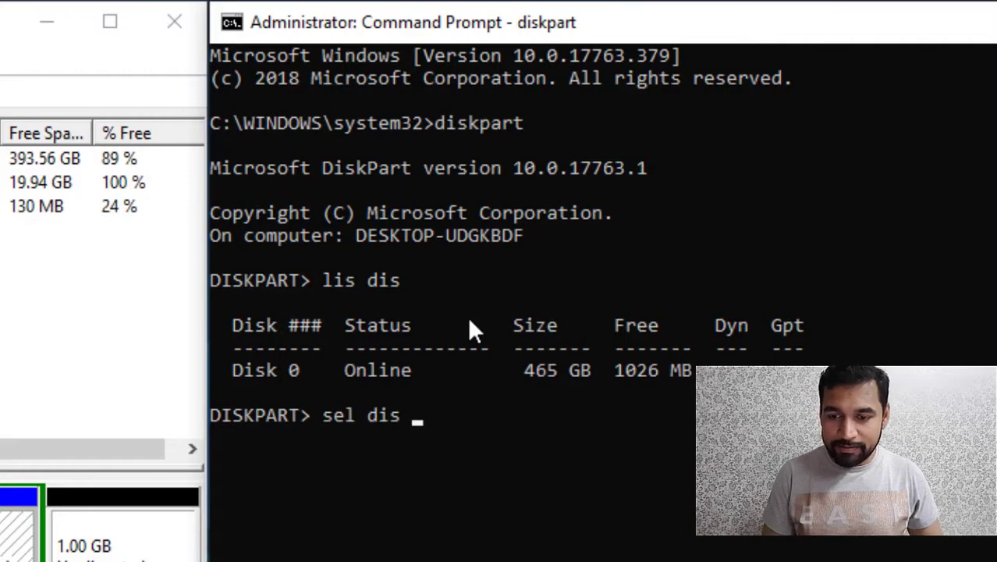
pyautogui.write('0')
pyautogui.press('Return')
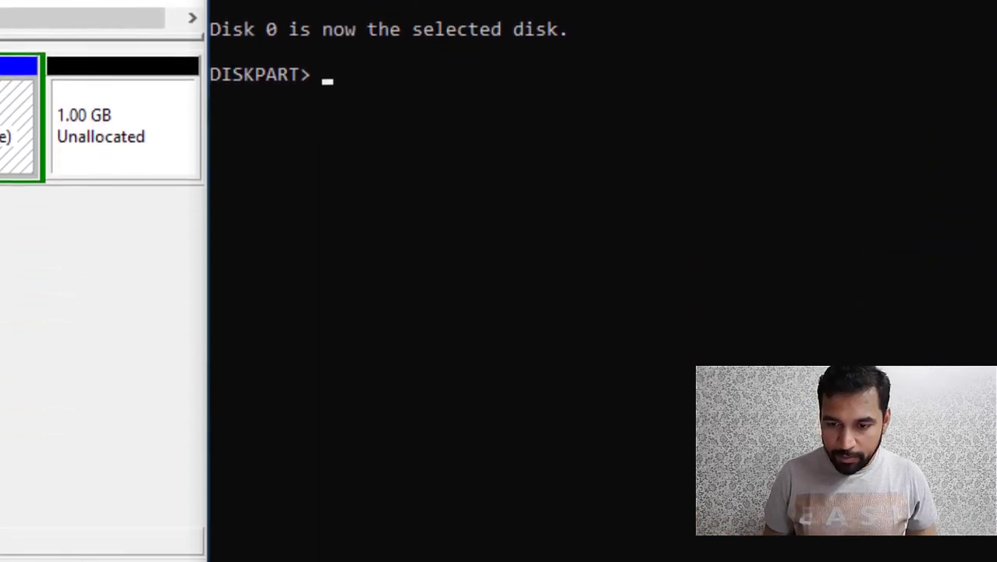
pyautogui.write('lis par')
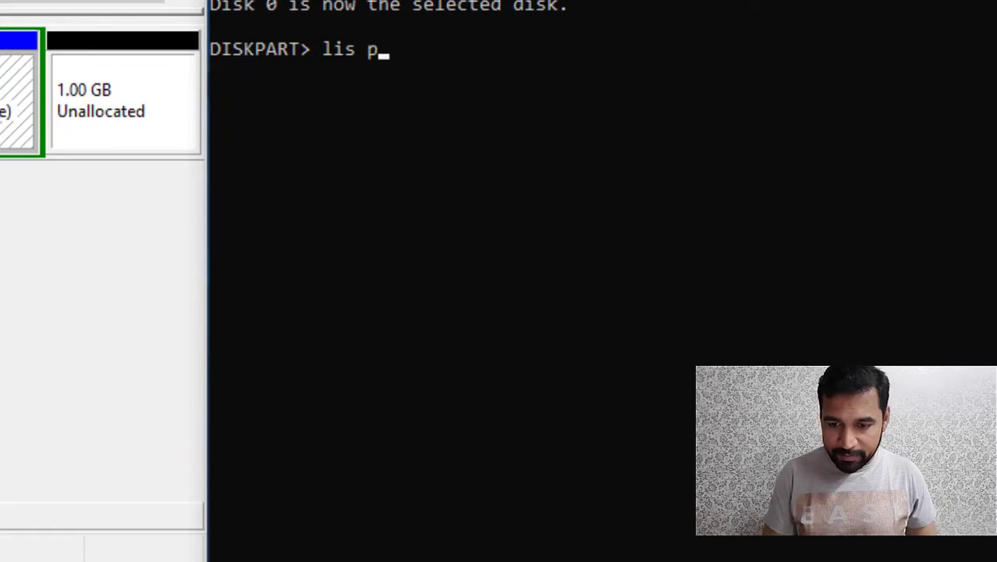
pyautogui.press('Return')
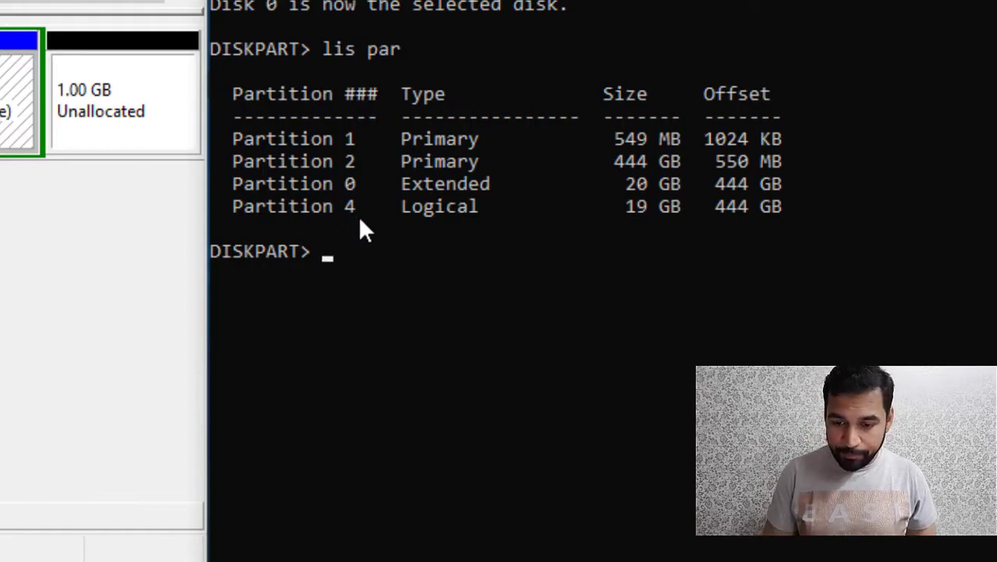
# Step: Select partition 4 (E:) and extend it into the 1 GB unallocated space
pyautogui.write('sel par 4')
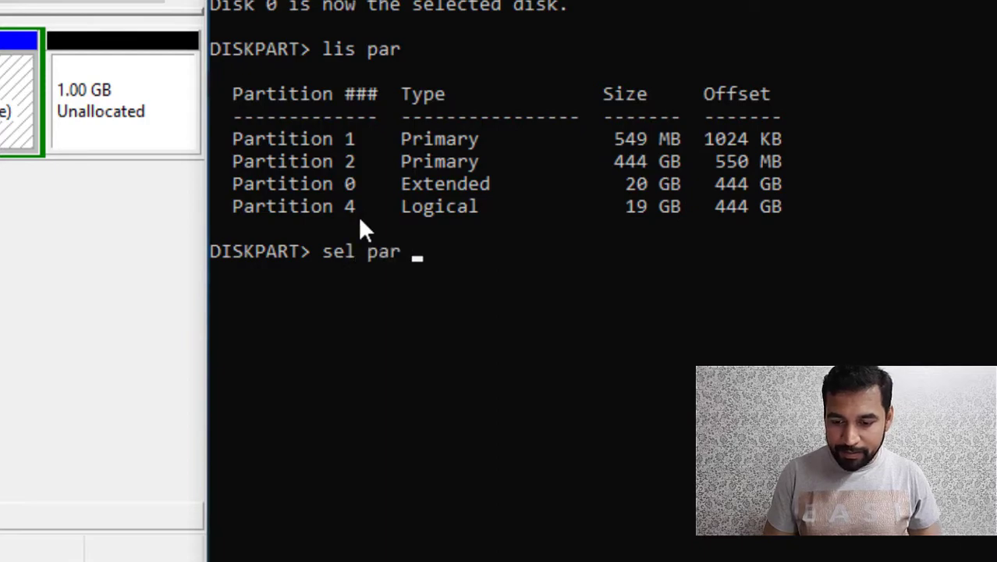
pyautogui.press('Return')
pyautogui.write('ext')
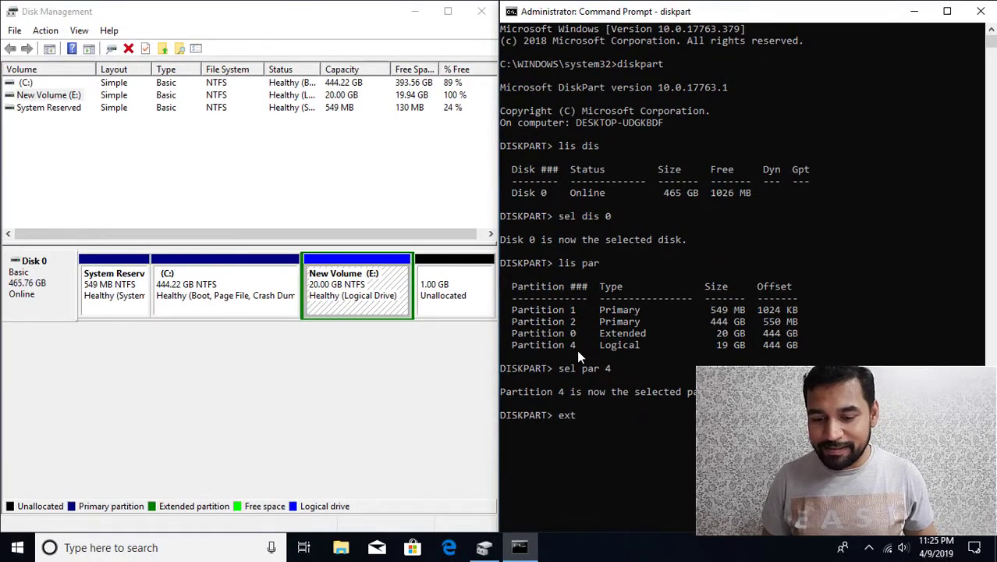
pyautogui.press('Return')
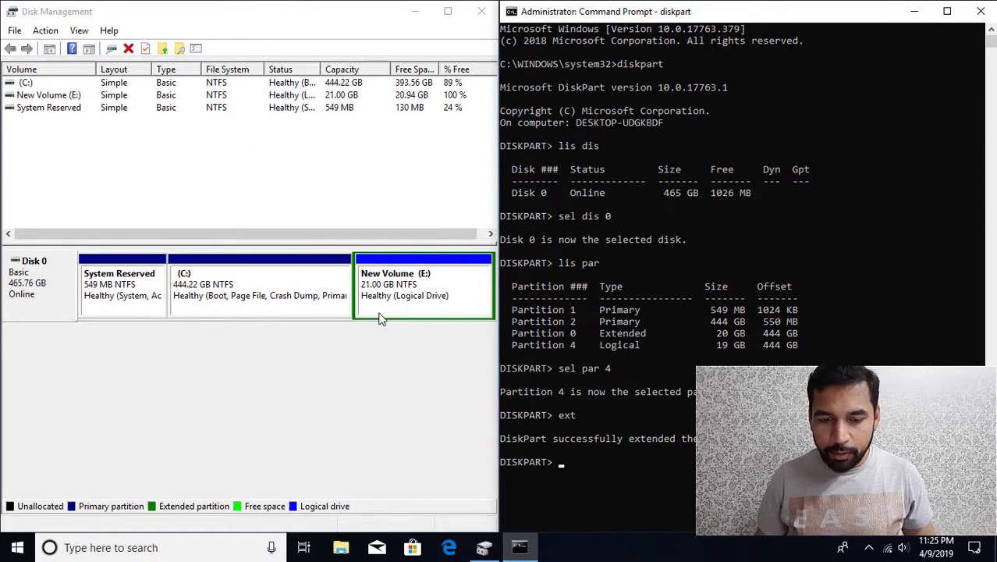
# Step: Delete the New Volume (E:) and then the empty extended partition
pyautogui.click(435, 292)
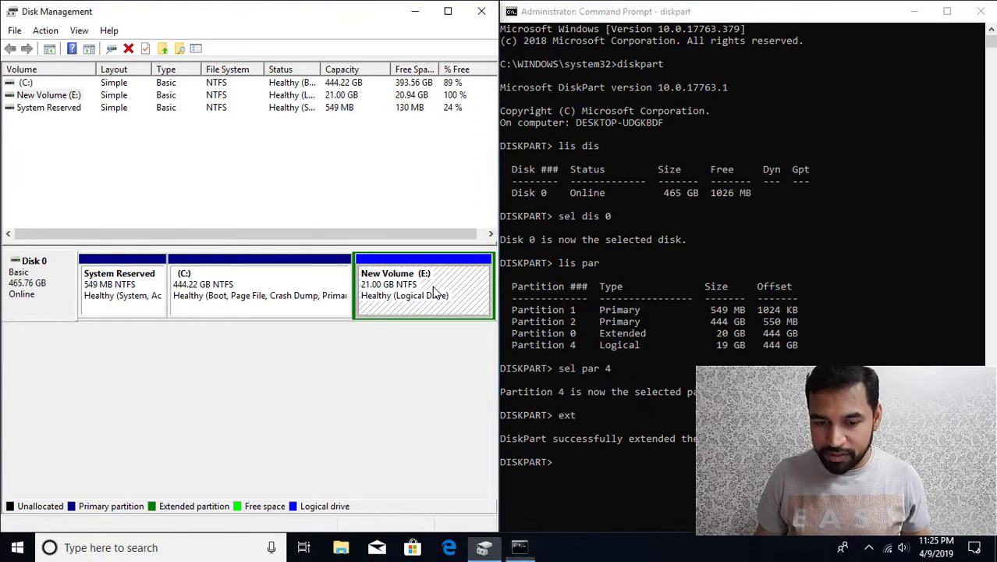
pyautogui.press('Delete')
pyautogui.press('Left')
pyautogui.press('Return')
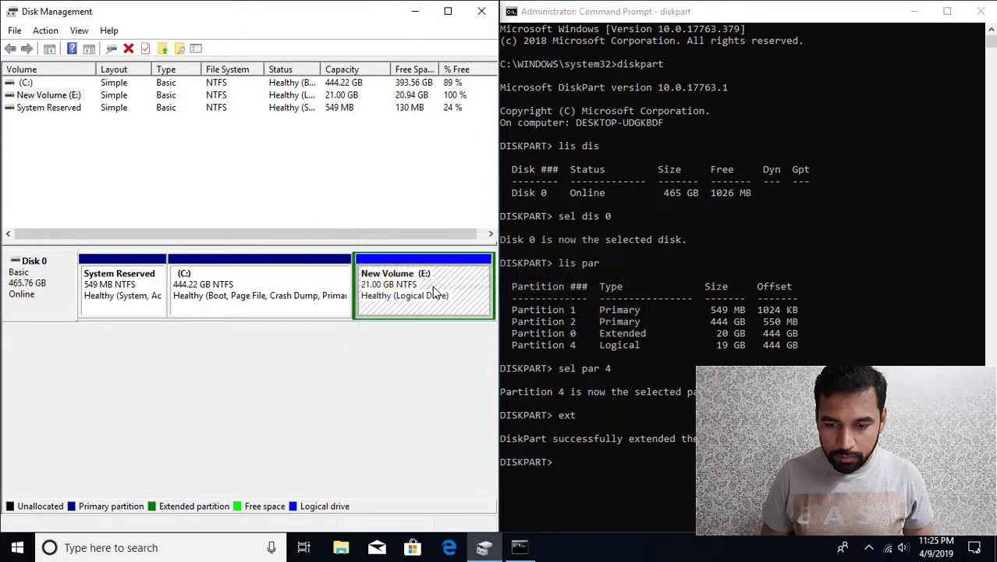
pyautogui.rightClick(418, 279)
pyautogui.click(468, 372)
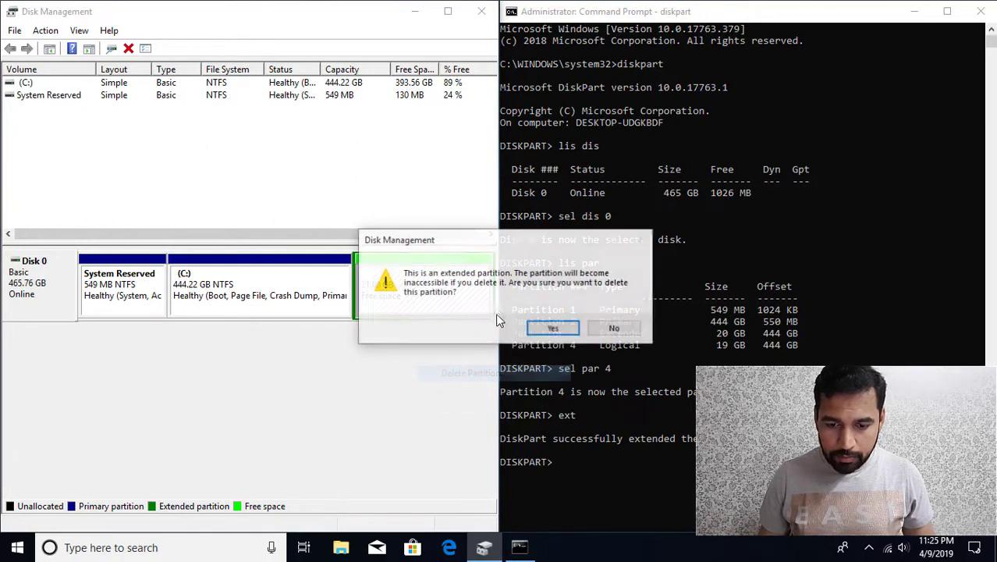
pyautogui.click(545, 327)
# Step: Extend C: over the 21 GB unallocated space to 465.22 GB
pyautogui.click(408, 290)
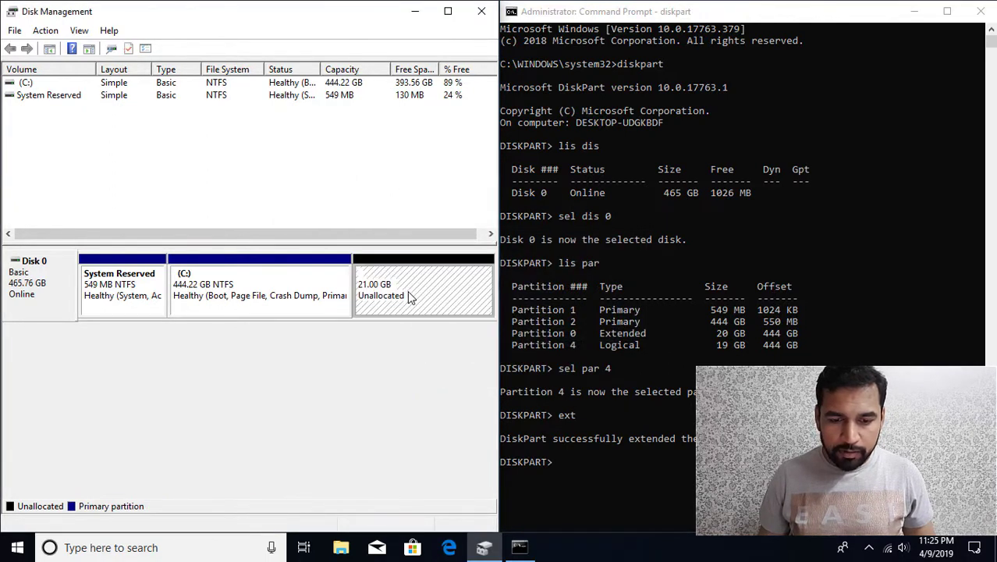
pyautogui.rightClick(408, 290)
pyautogui.rightClick(320, 279)
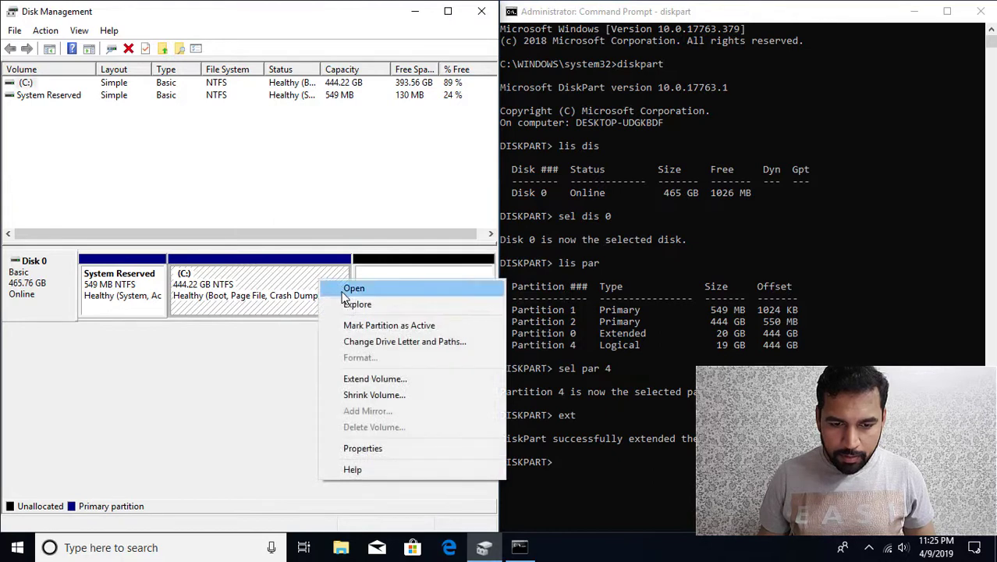
pyautogui.click(371, 378)
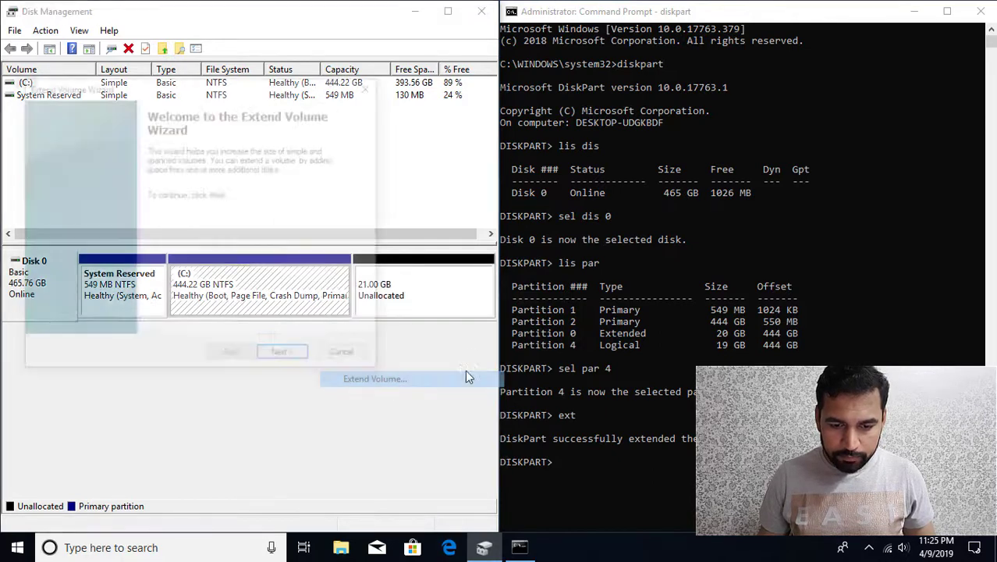
pyautogui.click(282, 354)
pyautogui.click(282, 355)
pyautogui.click(284, 356)
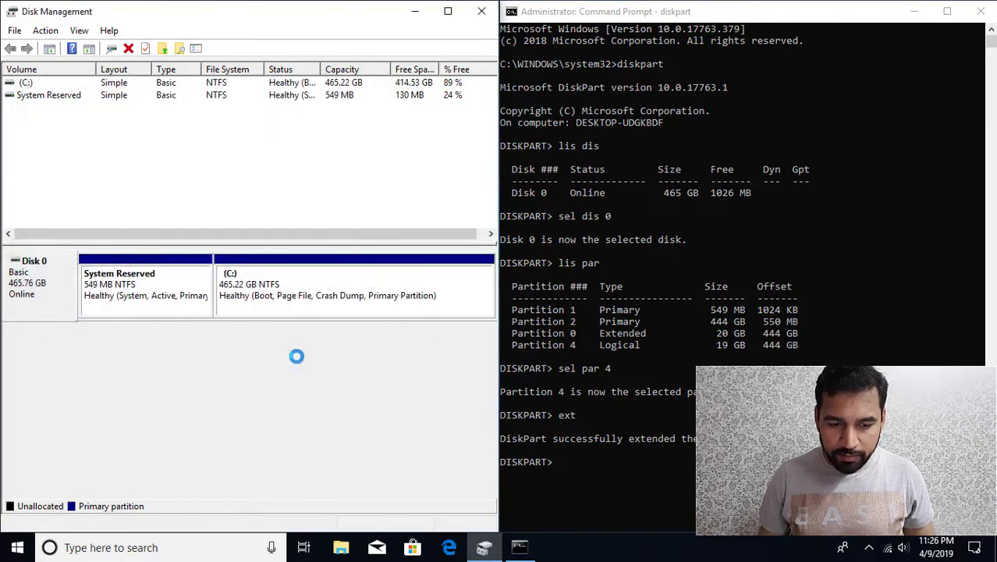
pyautogui.click(407, 285)
# Step: Shrink C: by 1024 MB and create a 1 GB D: simple volume there
pyautogui.rightClick(416, 287)
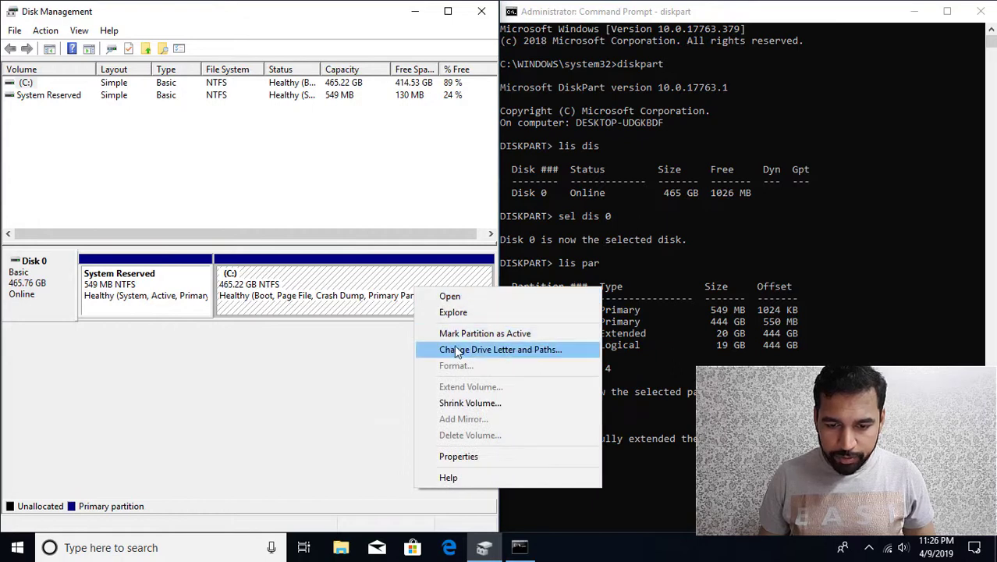
pyautogui.click(469, 403)
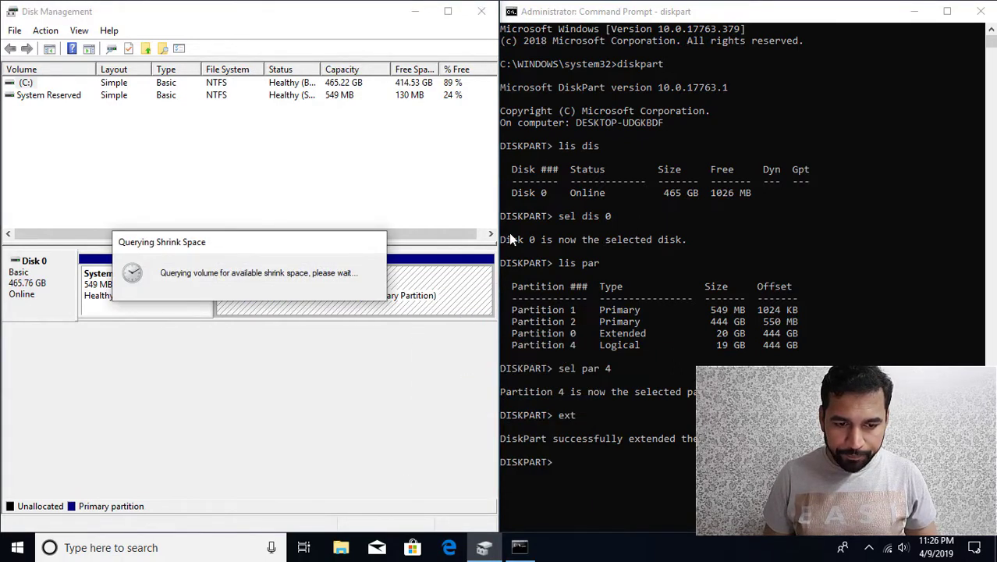
pyautogui.write('1024')
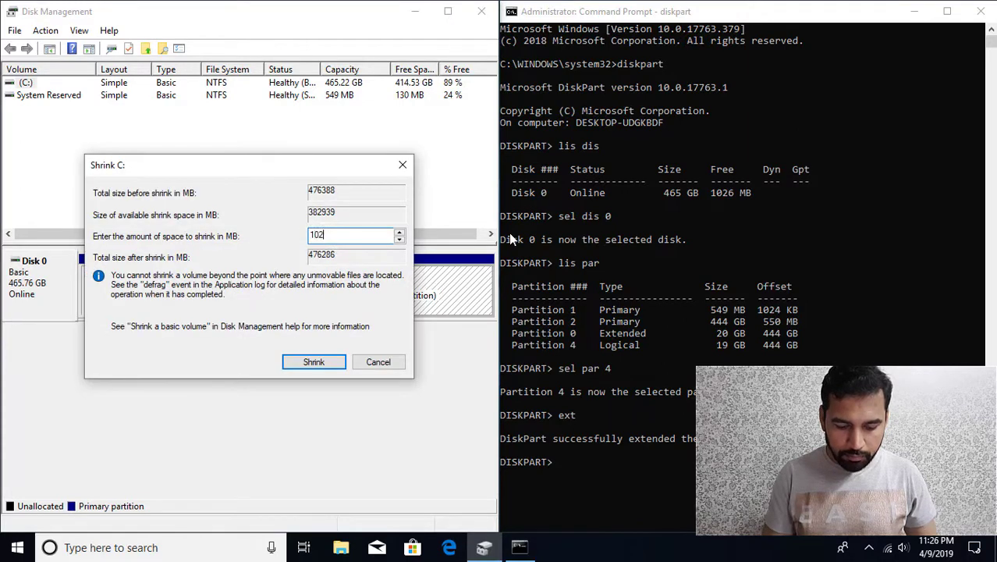
pyautogui.press('Return')
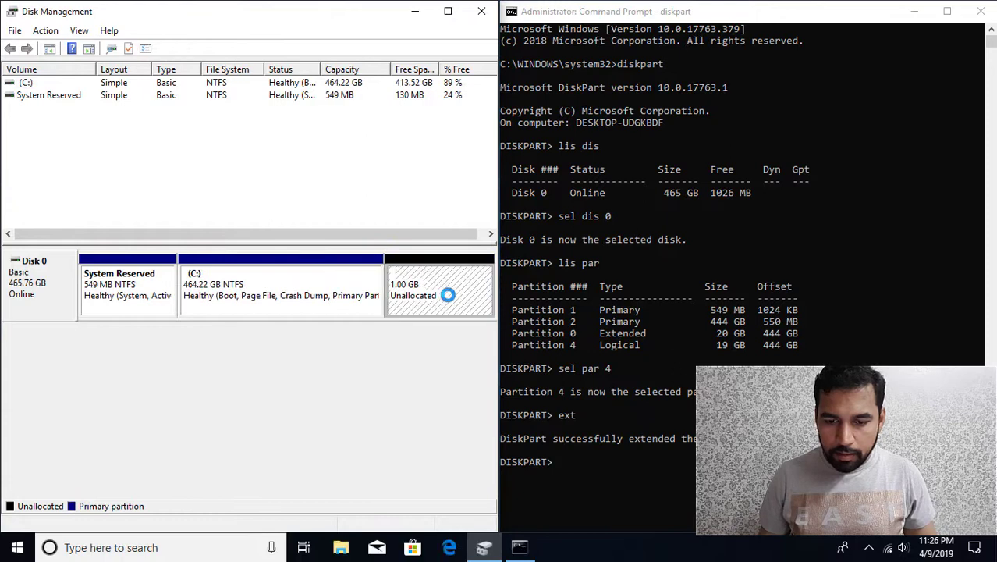
pyautogui.rightClick(435, 275)
pyautogui.click(455, 282)
pyautogui.press('Return')
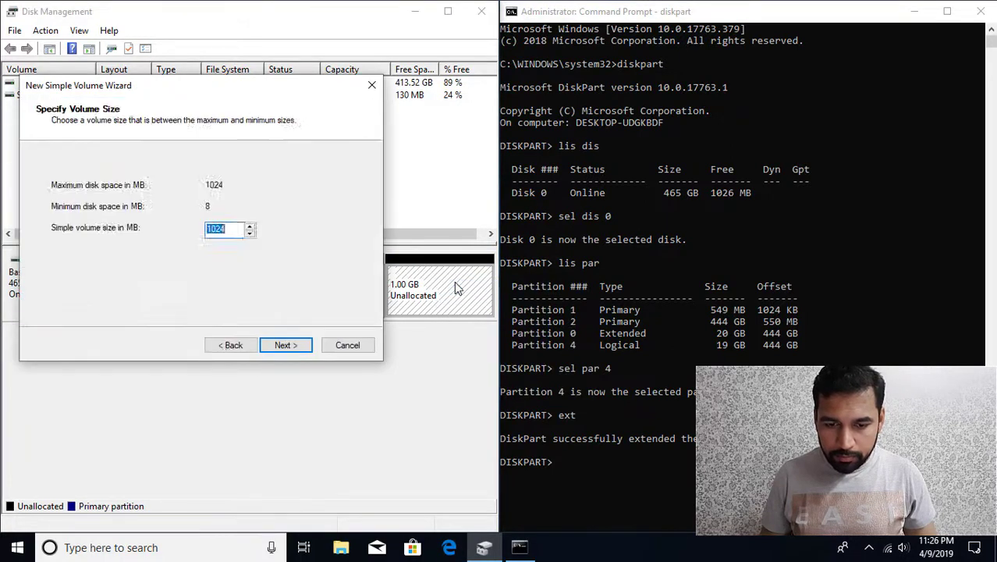
pyautogui.press('Return')
pyautogui.press('Return')
pyautogui.press('Return')
pyautogui.press('Return')
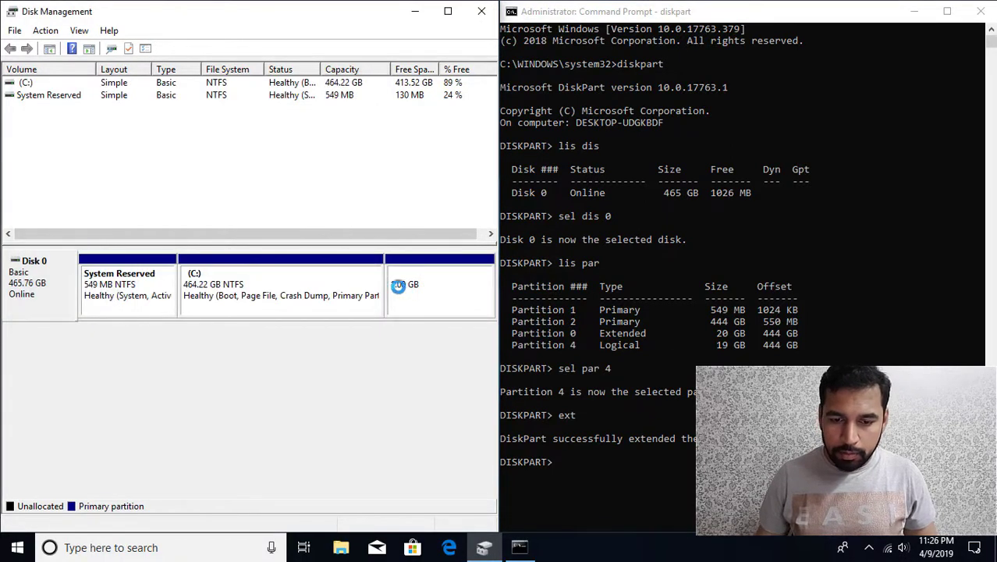
# Step: Shrink C: by 20480 MB to 444.22 GB
pyautogui.rightClick(312, 285)
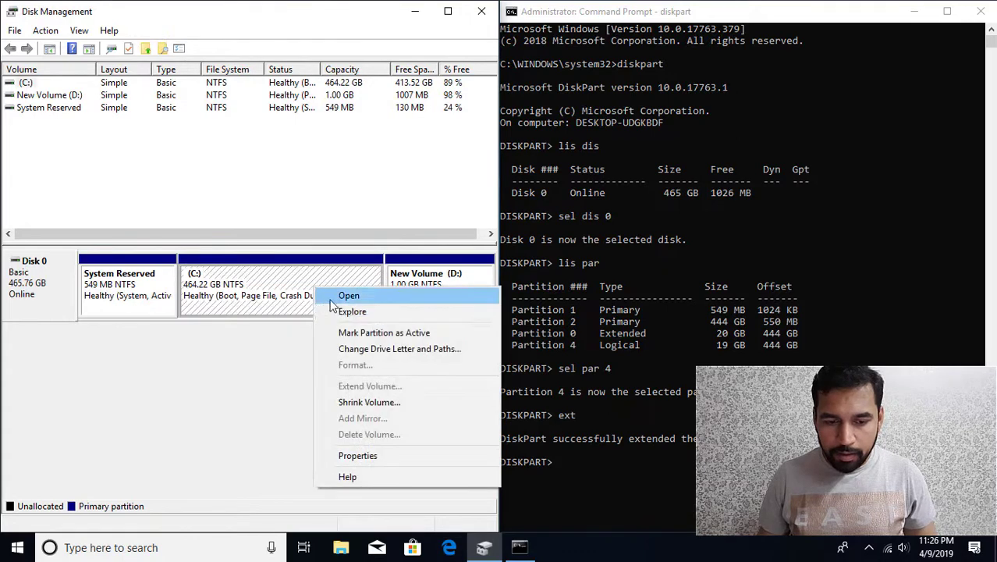
pyautogui.click(358, 400)
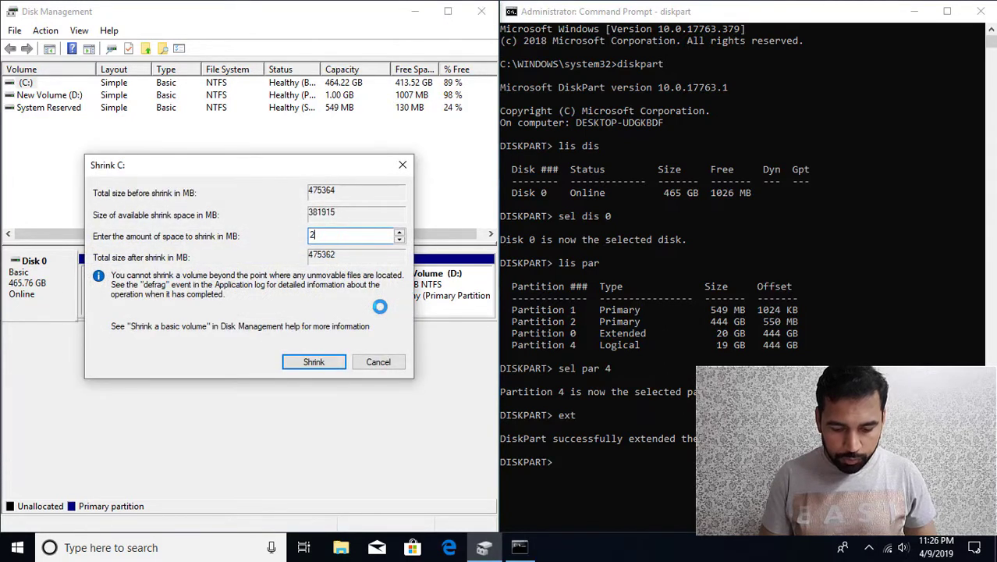
pyautogui.press('Return')
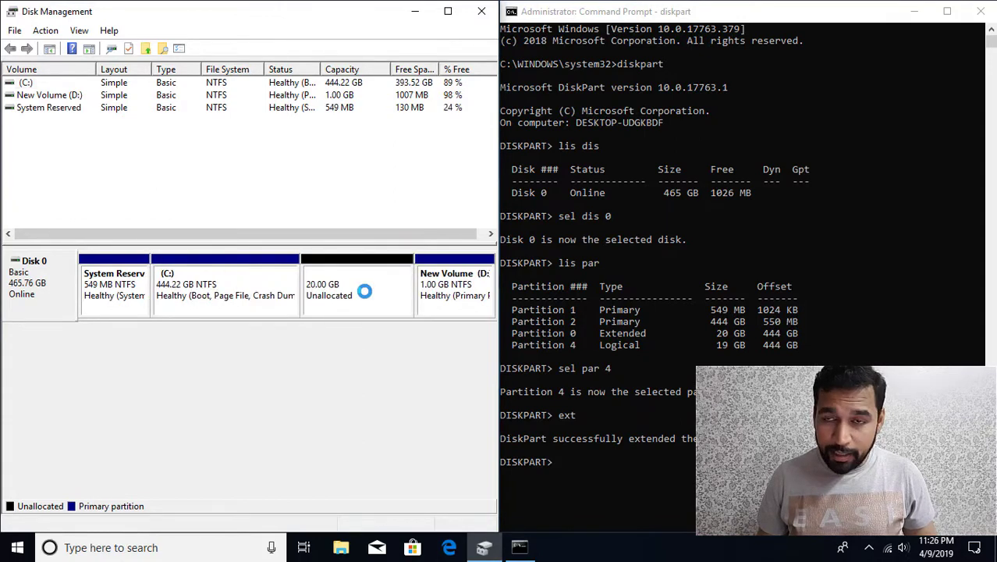
# Step: Create a 20 GB simple volume E: in the freed unallocated space
pyautogui.rightClick(364, 291)
pyautogui.click(392, 299)
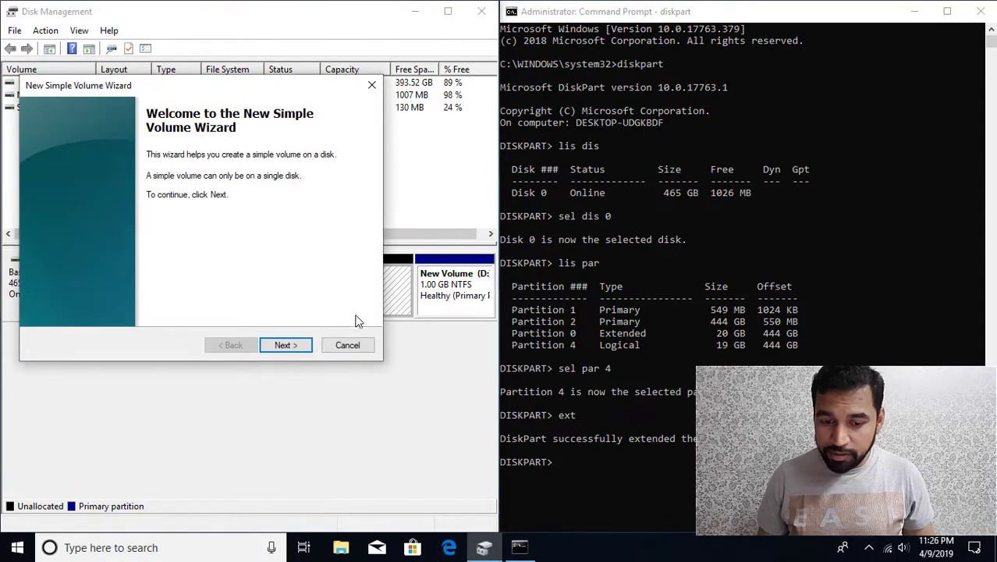
pyautogui.click(285, 344)
pyautogui.click(285, 344)
pyautogui.click(285, 345)
pyautogui.click(285, 345)
pyautogui.click(286, 345)
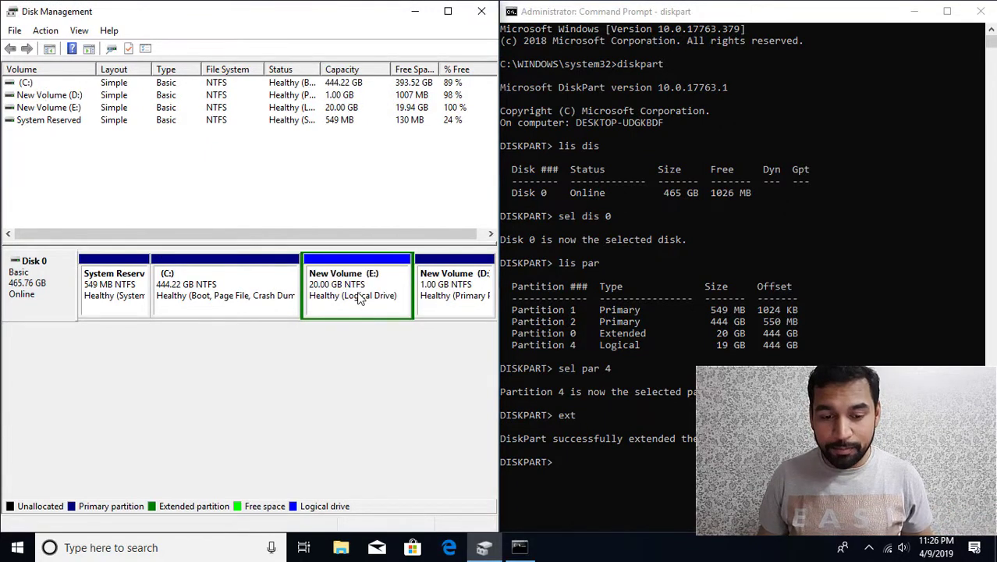
# Step: Close Command Prompt, minimize Disk Management, and launch EaseUS Partition Master from its desktop shortcut
pyautogui.click(980, 11)
pyautogui.click(414, 11)
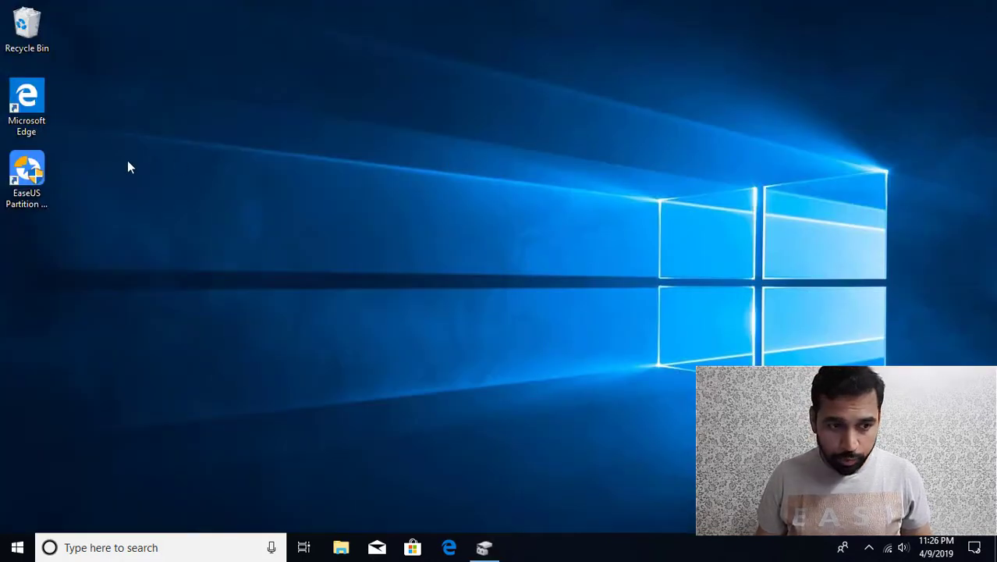
pyautogui.click(14, 177)
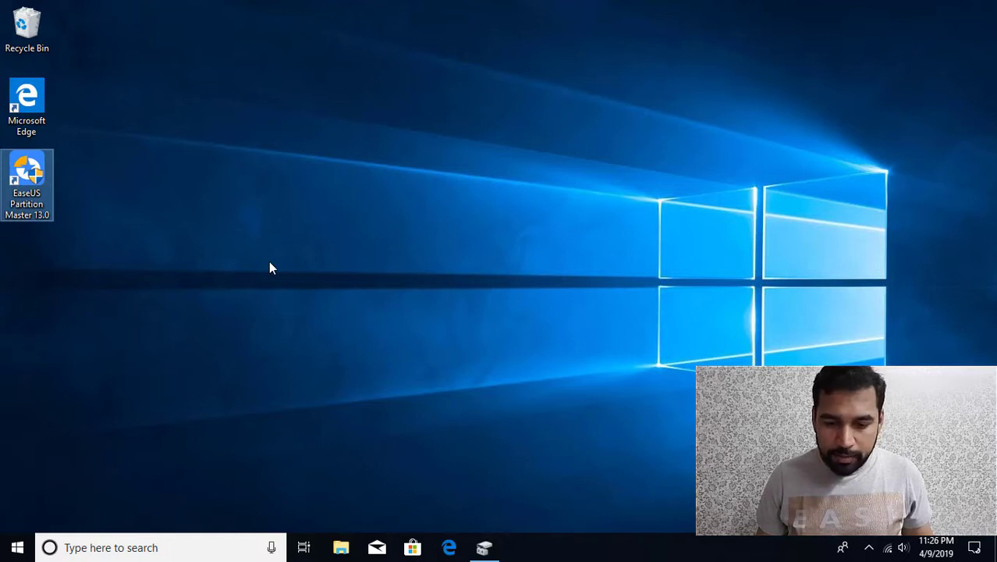
pyautogui.press('Return')
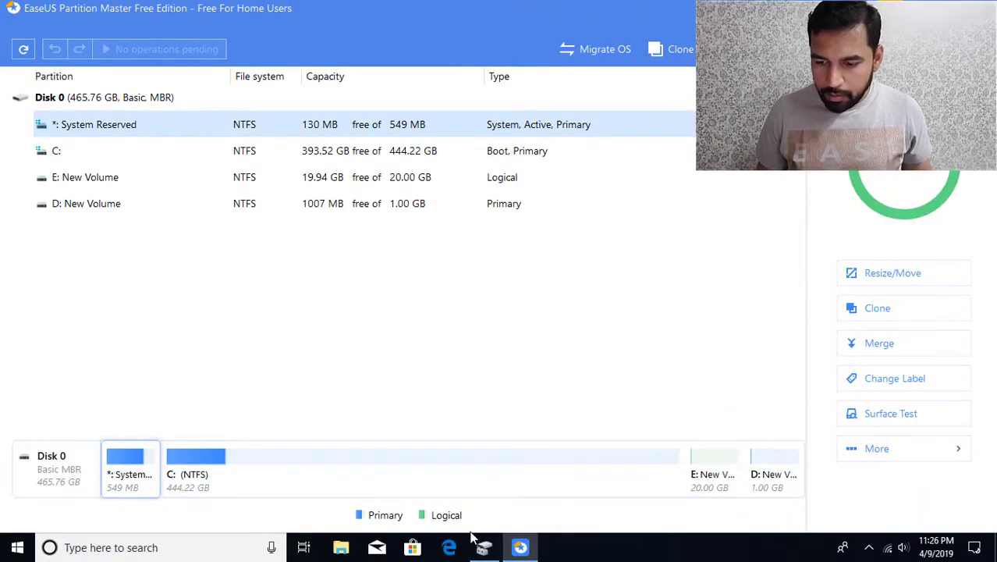
# Step: Delete the D: New Volume partition in EaseUS and apply the operation
pyautogui.click(786, 473)
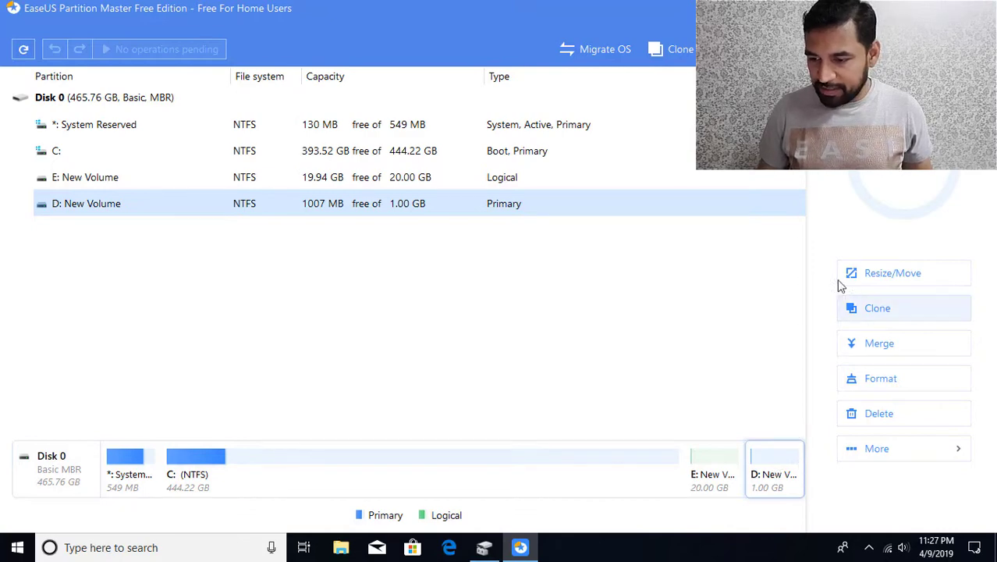
pyautogui.click(879, 414)
pyautogui.click(586, 348)
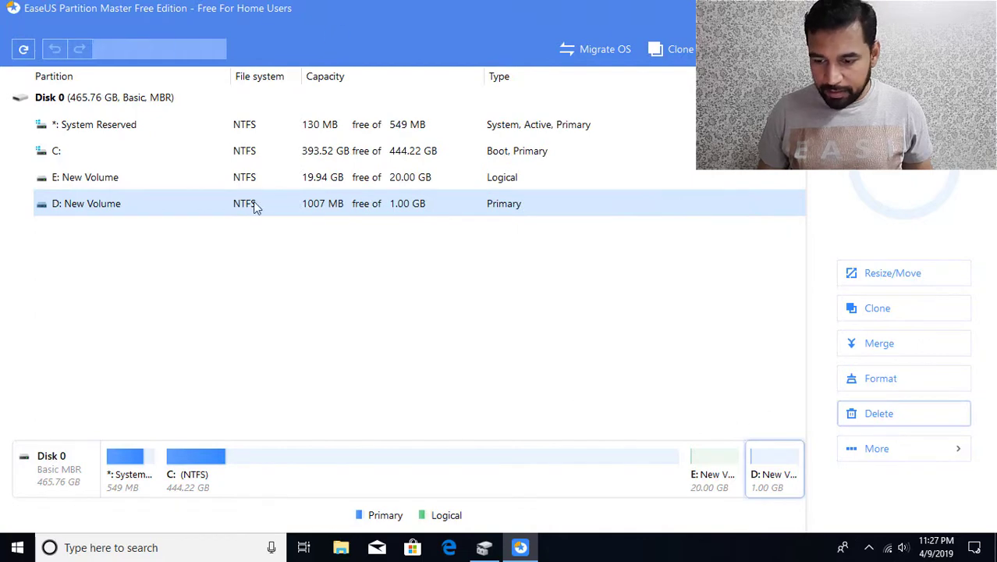
pyautogui.click(128, 49)
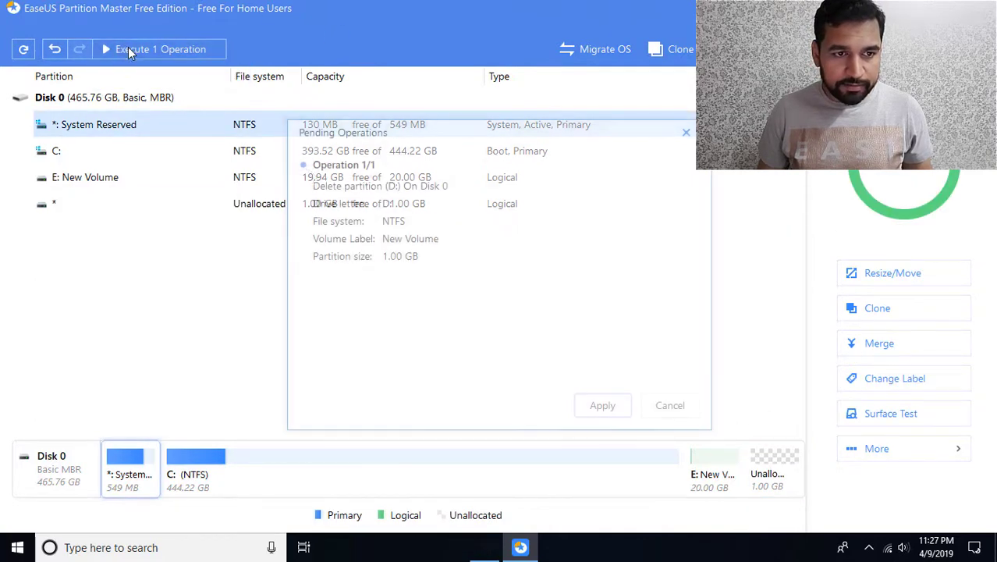
pyautogui.click(581, 396)
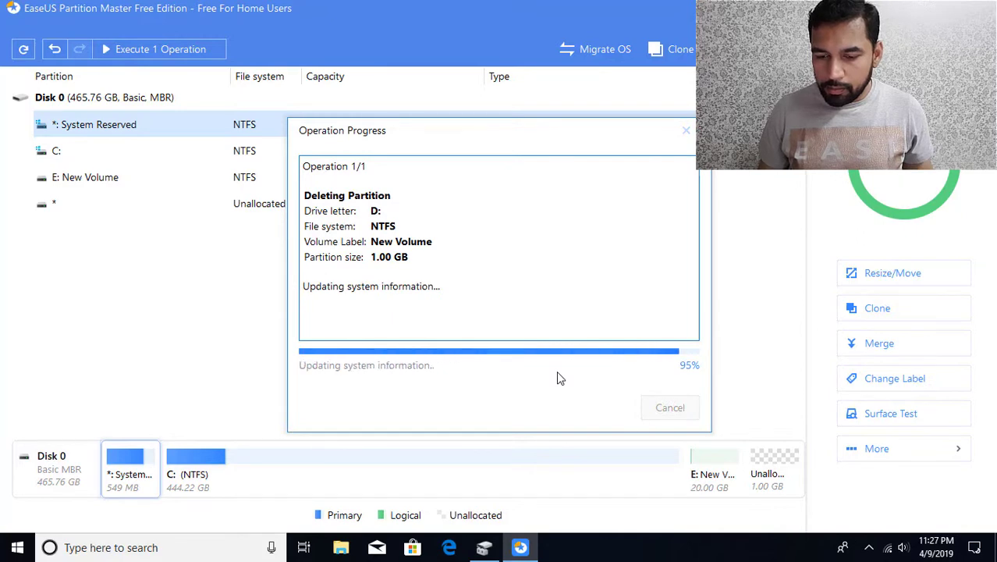
pyautogui.click(665, 406)
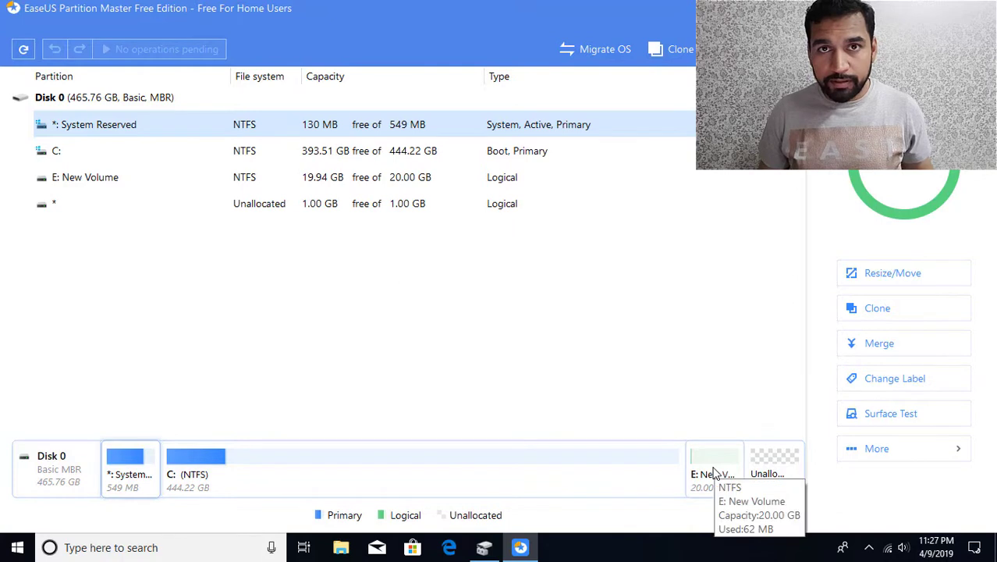
pyautogui.click(772, 468)
# Step: Resize E: New Volume to 21.00 GB by extending it into the adjacent free space
pyautogui.click(724, 467)
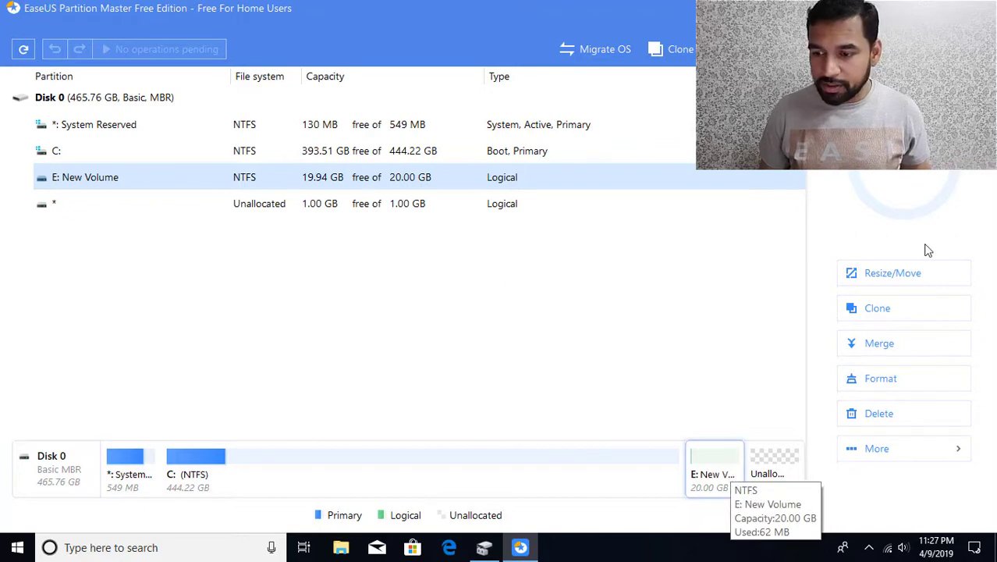
pyautogui.click(893, 275)
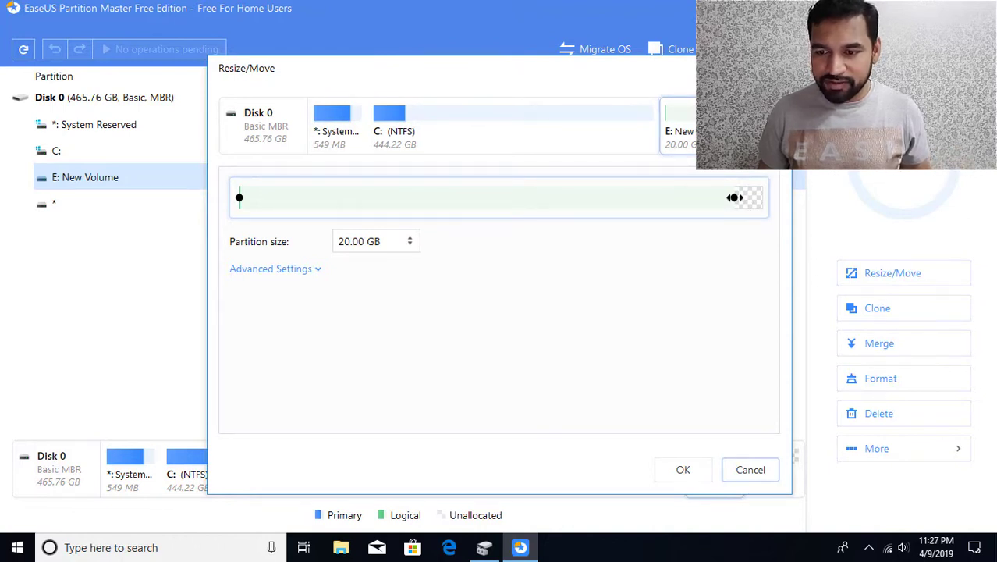
pyautogui.moveTo(734, 198); pyautogui.dragTo(758, 198)
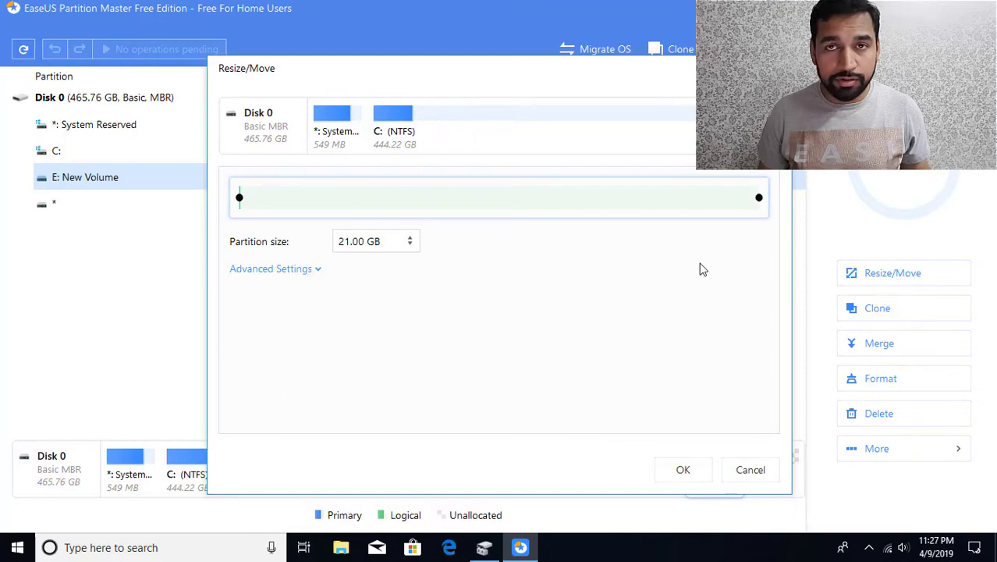
pyautogui.click(676, 471)
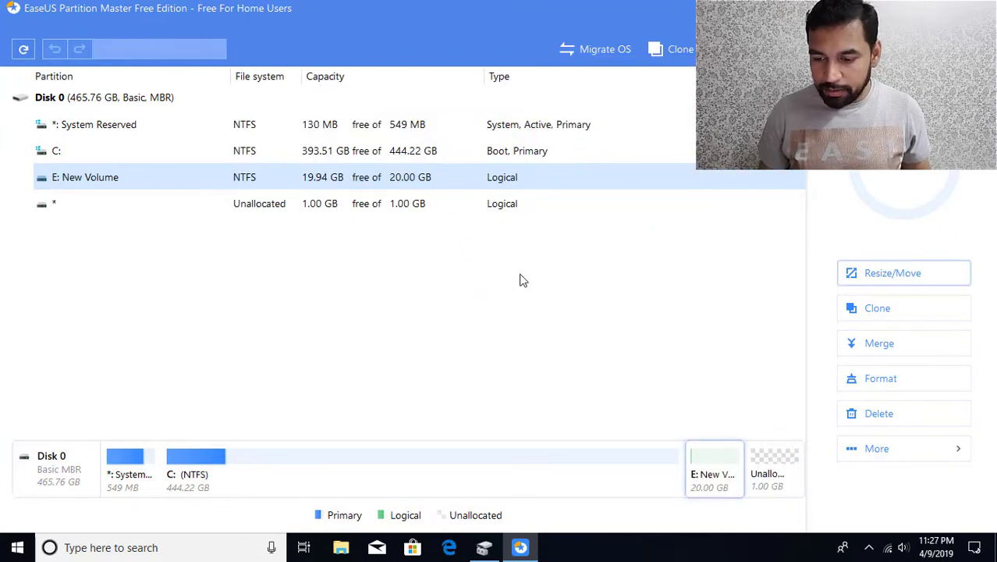
# Step: Apply the pending resize, dismiss the report and rating dialogs, and show the desktop
pyautogui.click(118, 49)
pyautogui.click(584, 399)
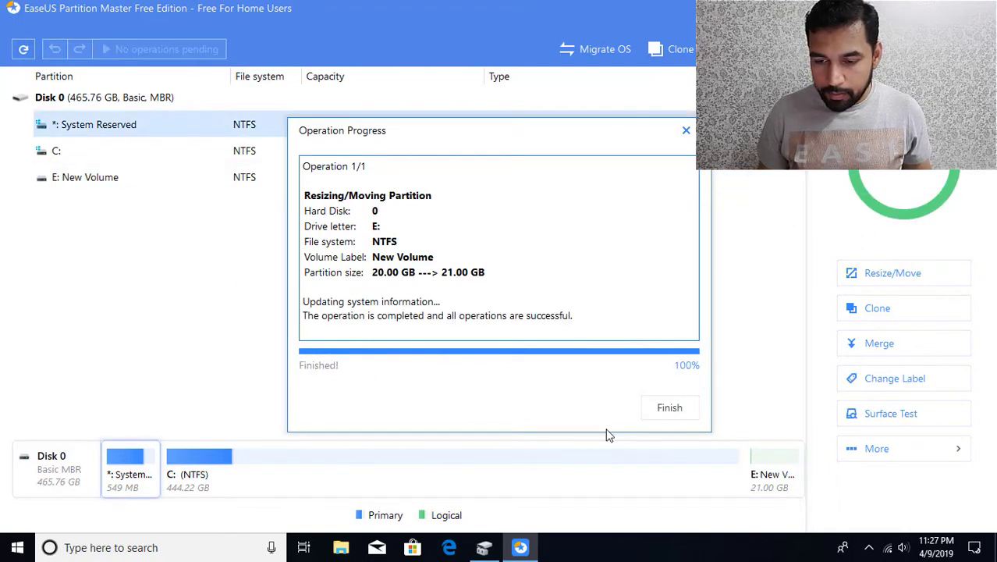
pyautogui.click(667, 408)
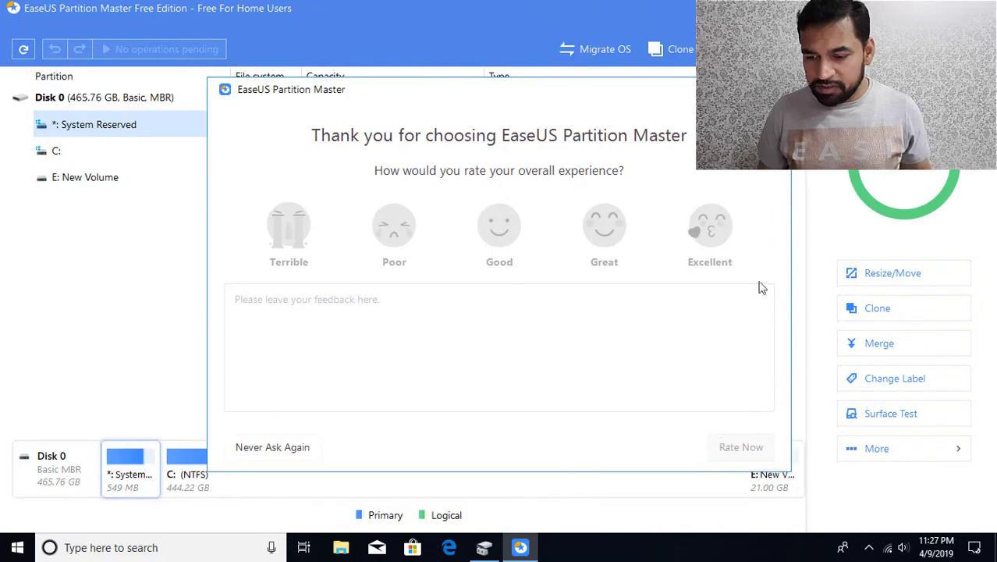
pyautogui.press('Escape')
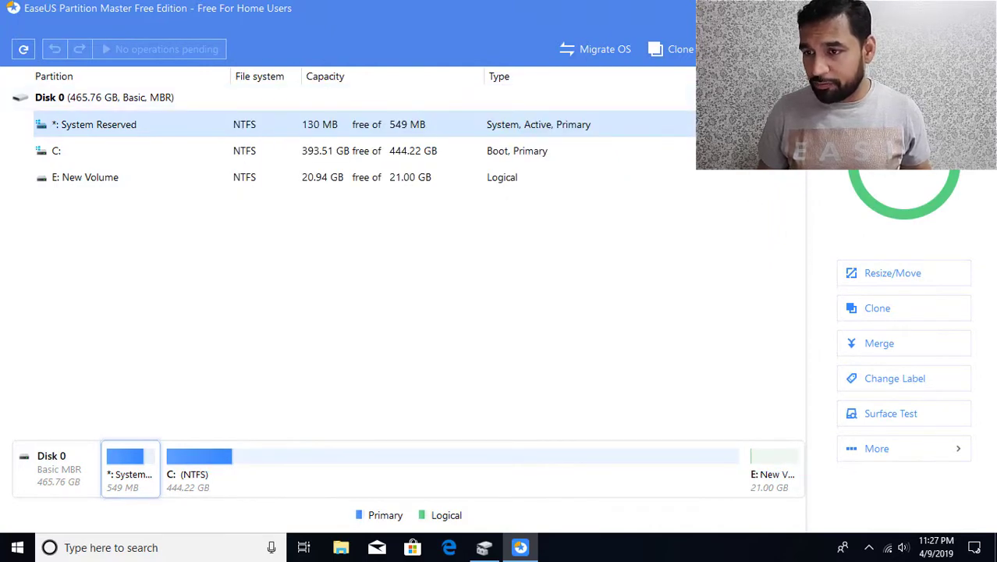
pyautogui.press('super+d')
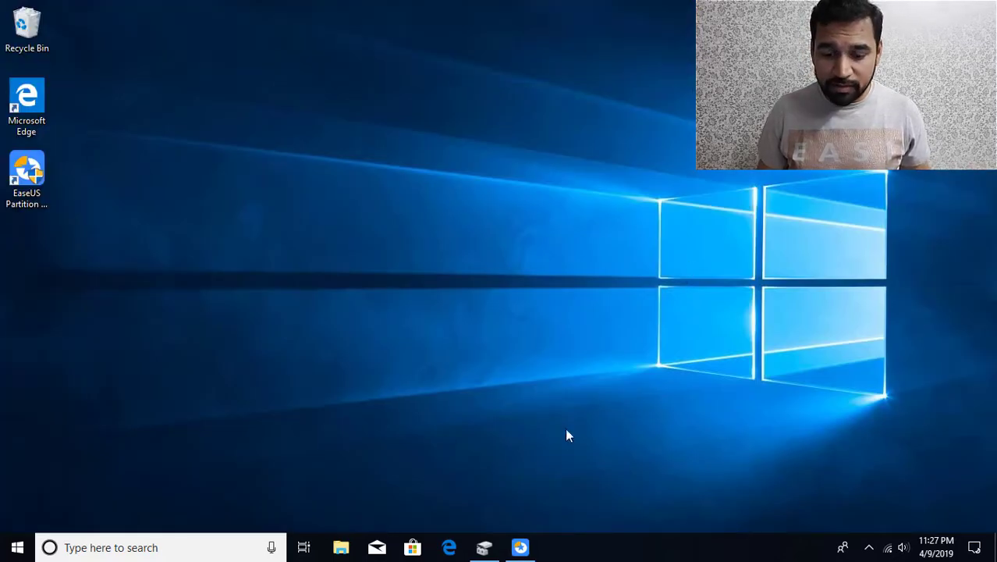
# Step: Verify New Volume (E:) is a healthy 21.00 GB NTFS logical drive, then close Disk Management
pyautogui.click(484, 547)
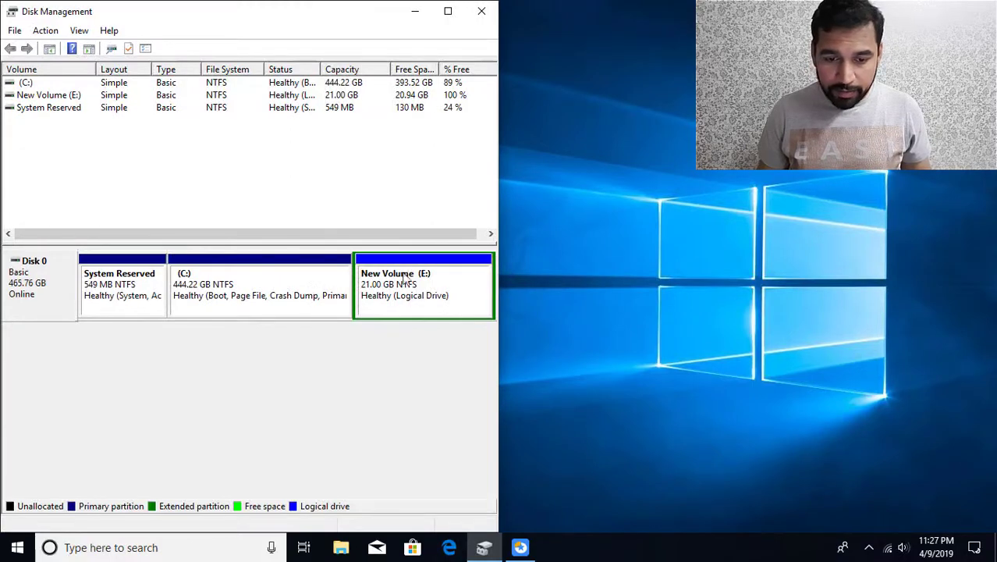
pyautogui.click(482, 11)
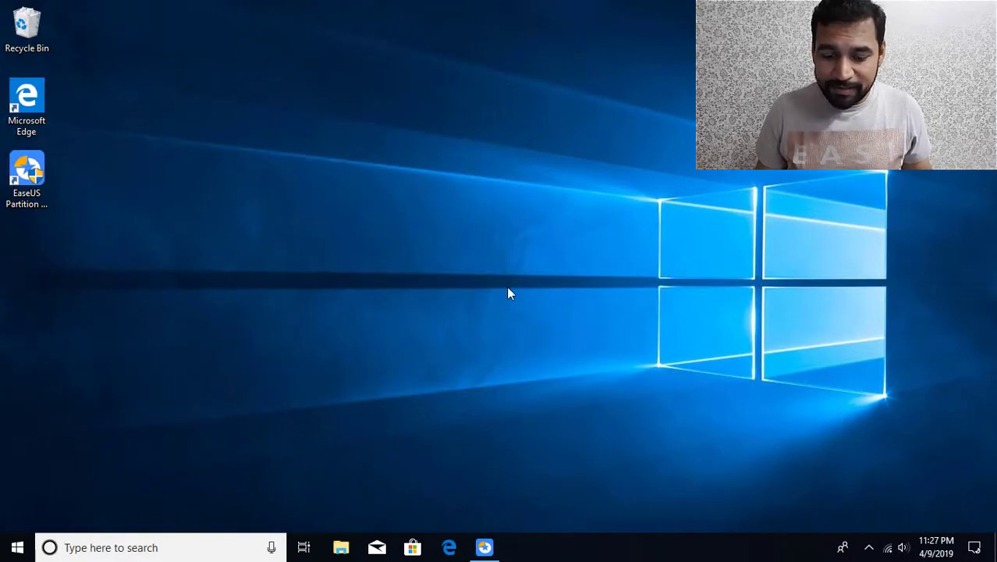